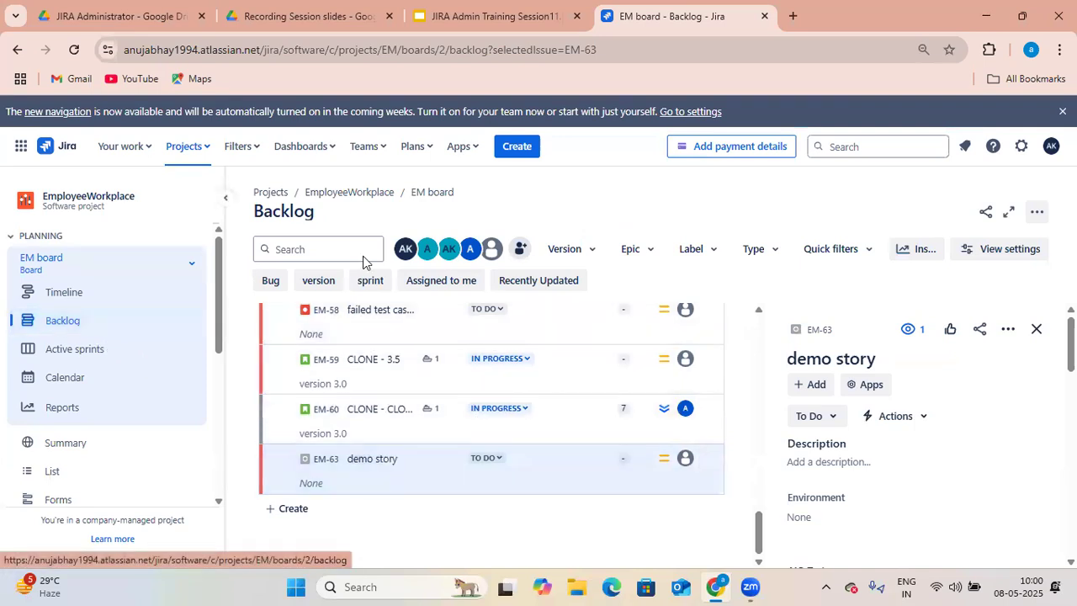
- Duplicate the EM board backlog browser tab
right_click(735, 22)
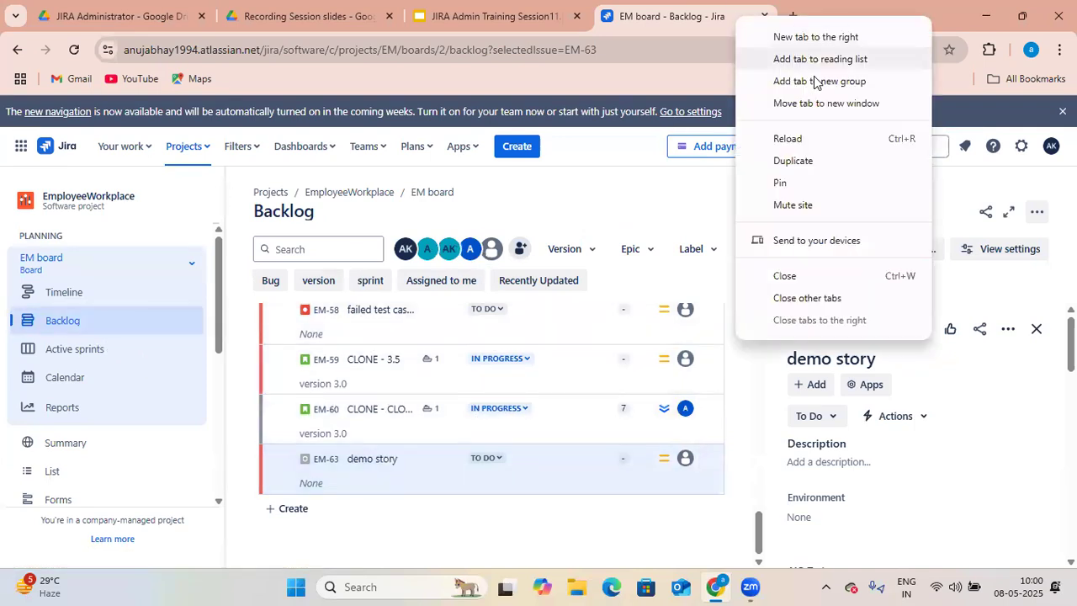
click(813, 163)
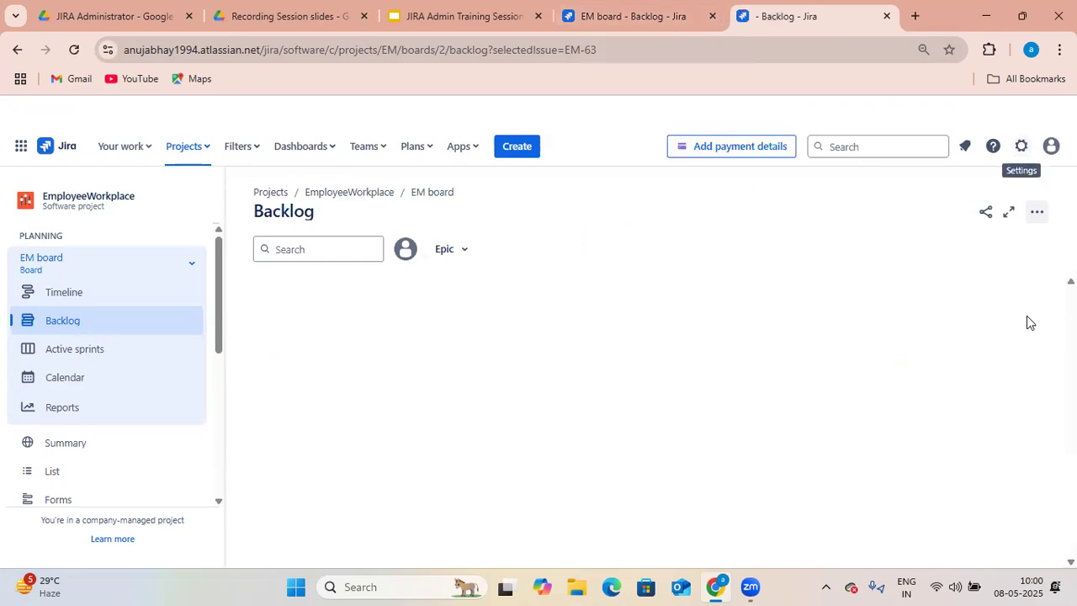
- Open the Resolutions page in the Work items administration settings
click(1021, 148)
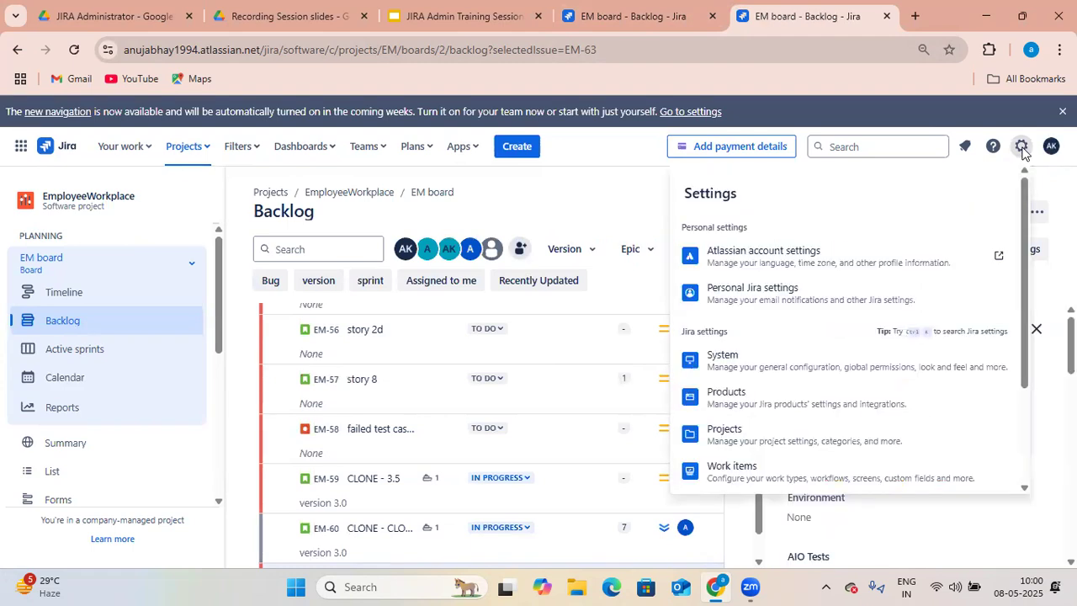
click(812, 474)
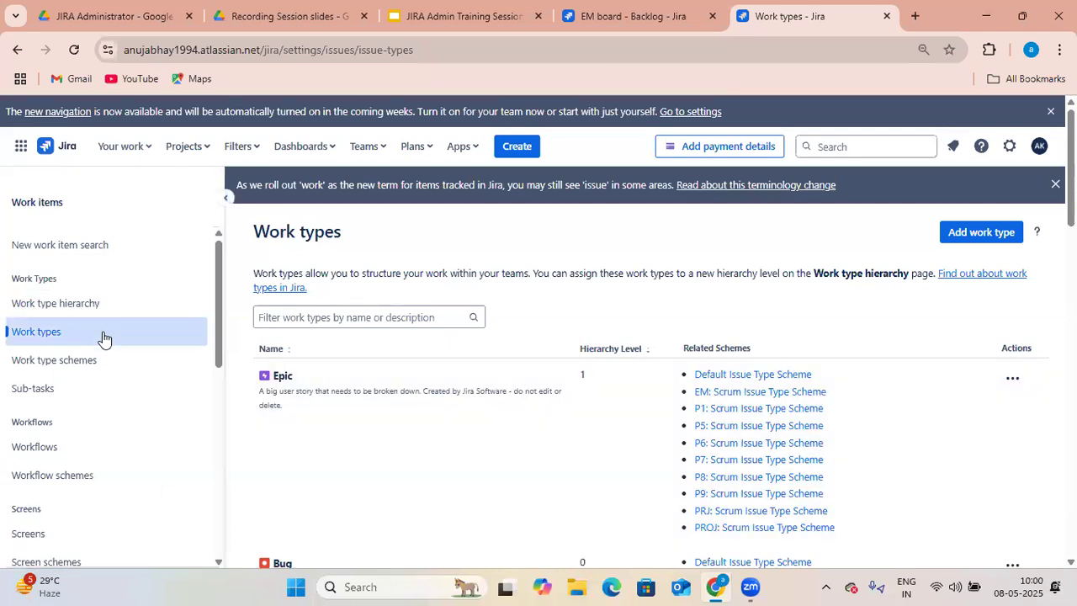
scroll(103, 339, down, 1)
scroll(96, 377, down, 1)
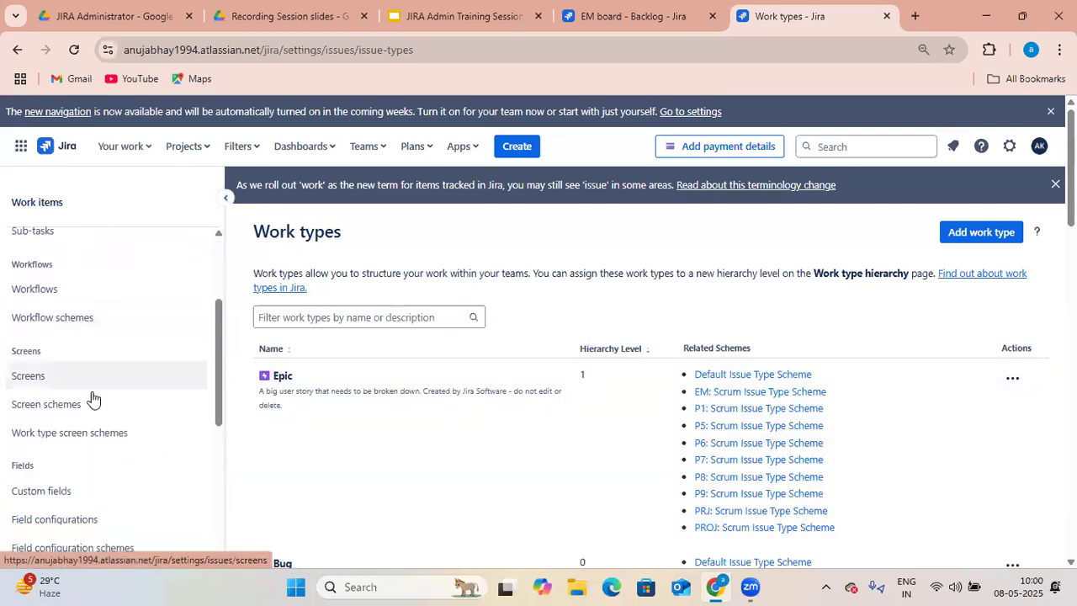
scroll(93, 404, down, 1)
scroll(94, 404, down, 2)
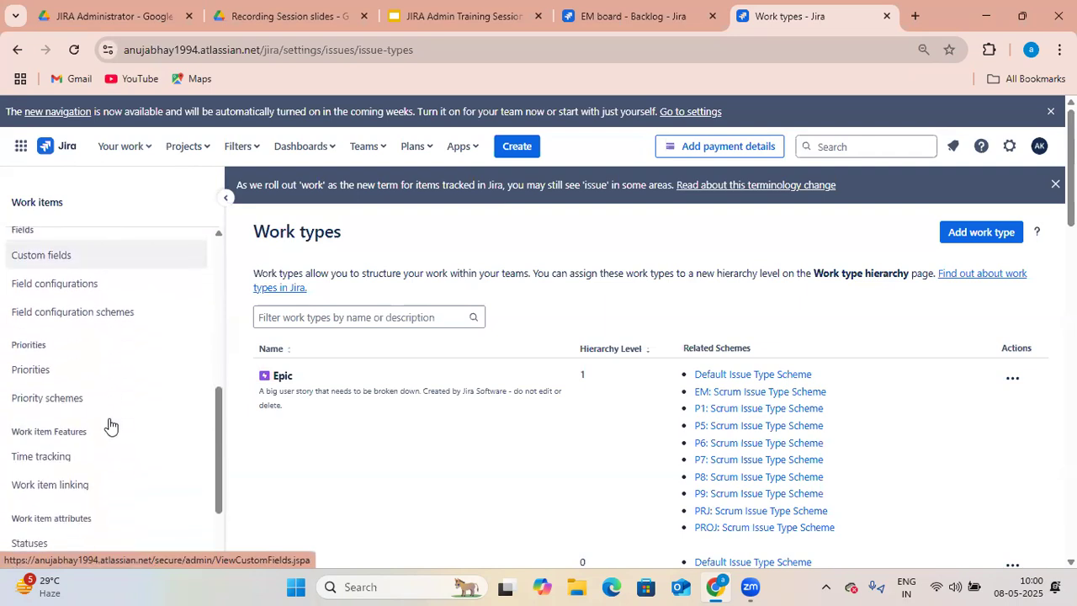
scroll(99, 418, down, 3)
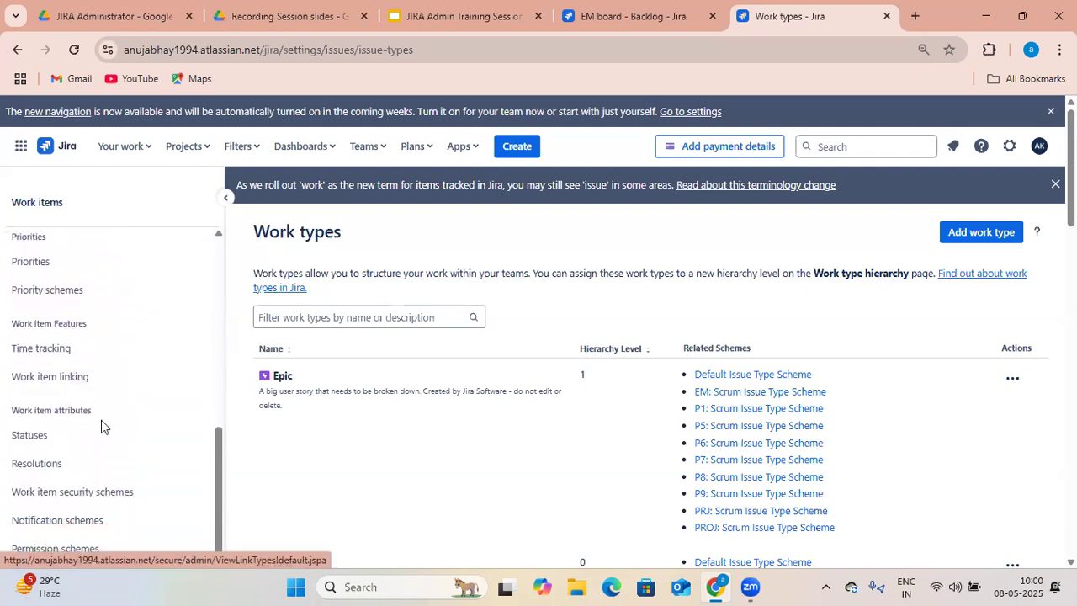
click(65, 468)
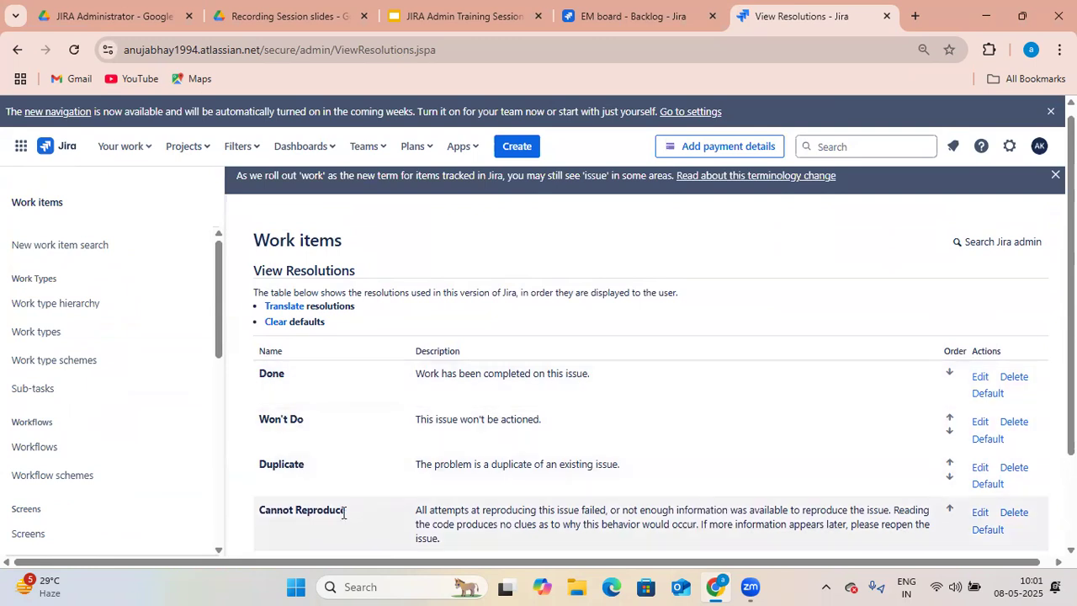
- Add a new resolution named Rejected with the description Third party Issue
scroll(362, 513, down, 1)
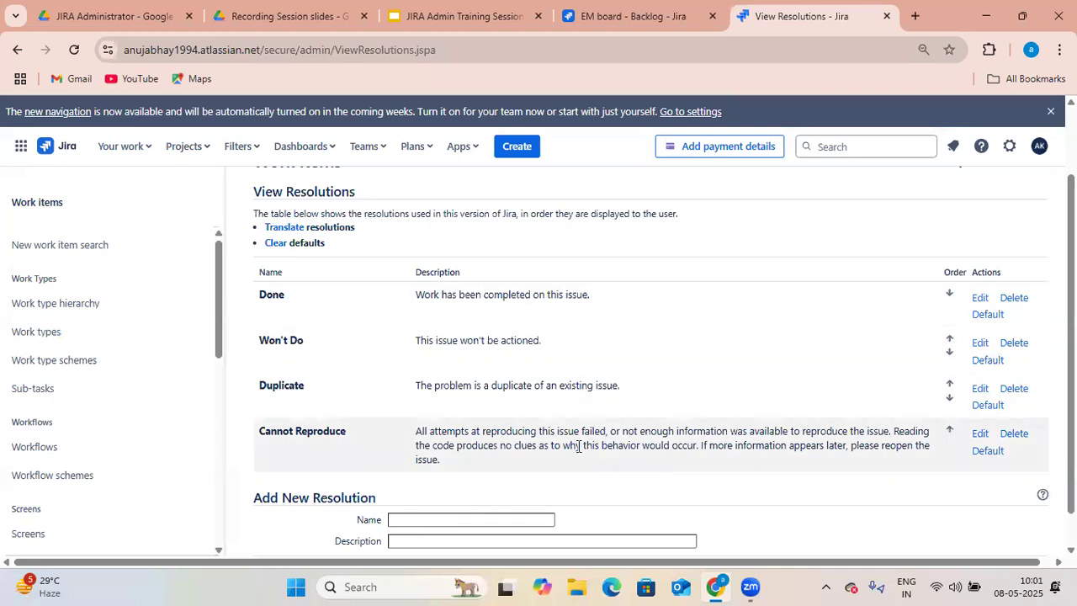
scroll(508, 492, down, 1)
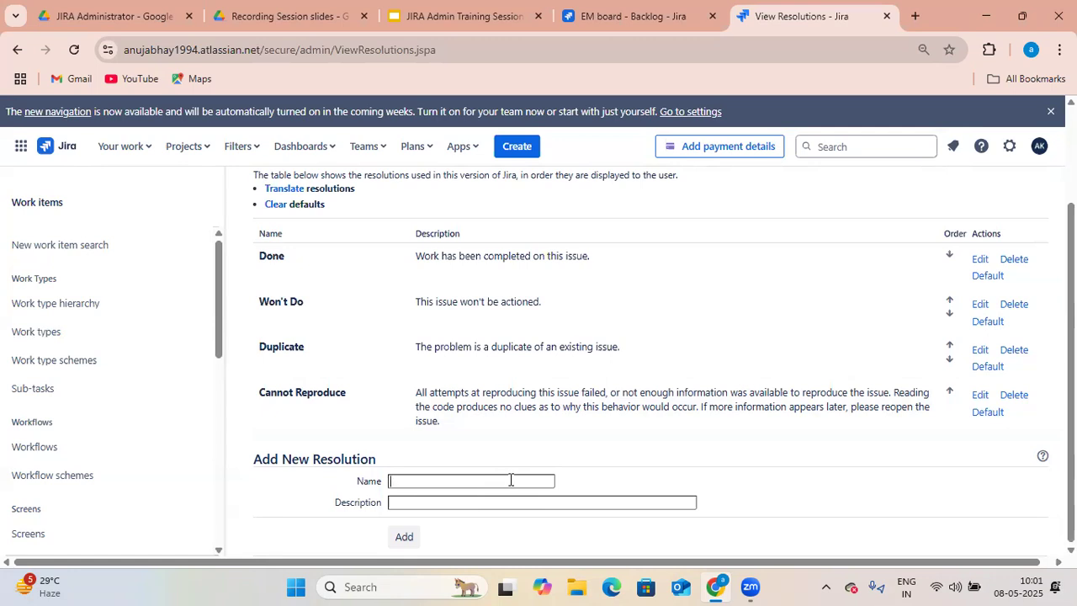
click(511, 480)
text(Rejected)
click(493, 507)
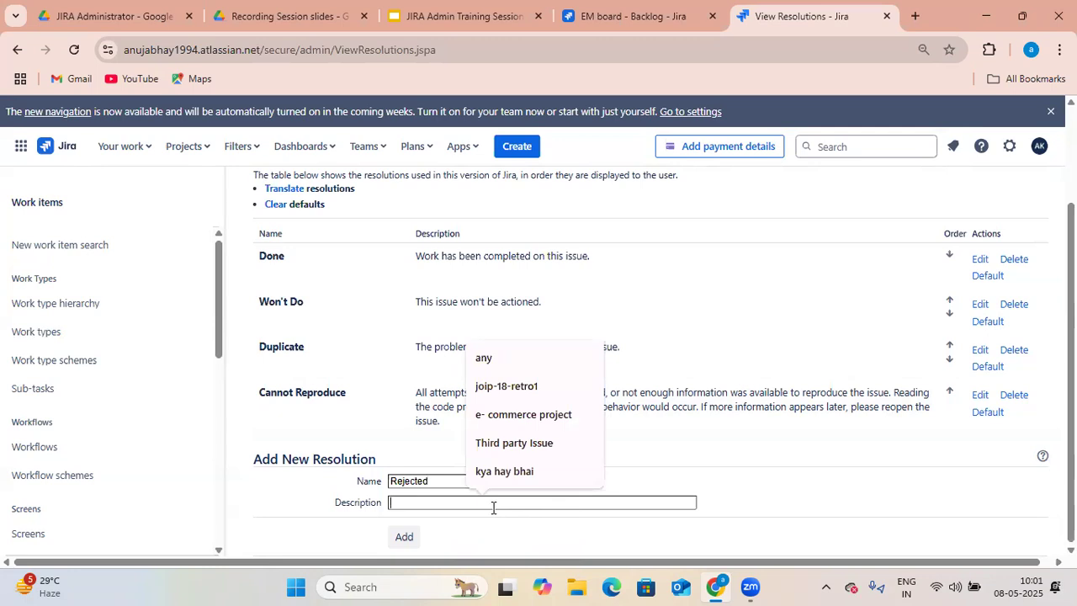
click(532, 450)
click(409, 543)
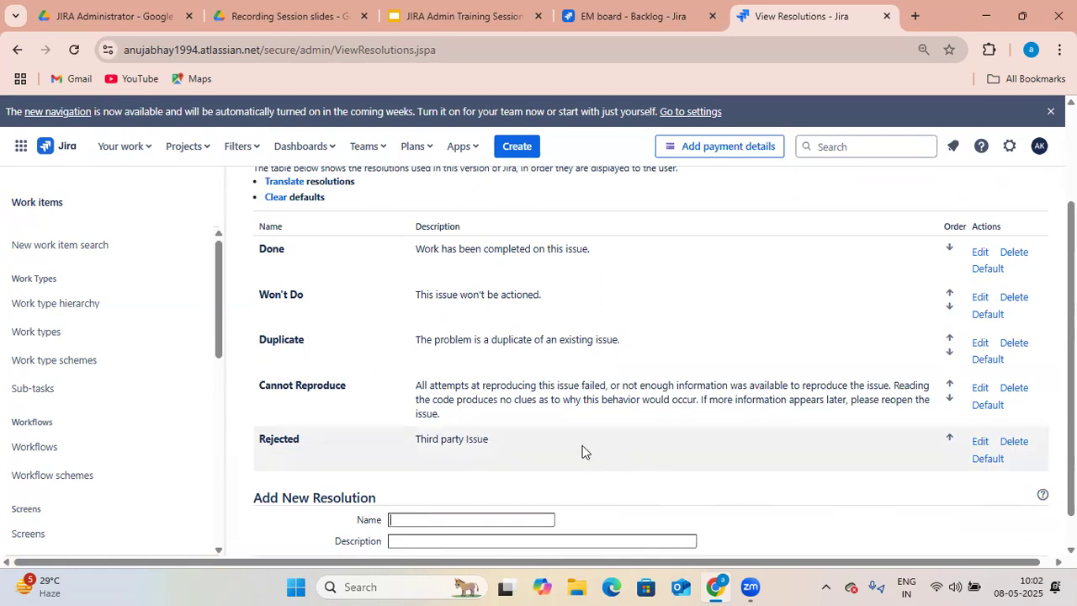
- Open the worflow demo 4 workflow for editing from the Workflows list
scroll(65, 420, up, 1)
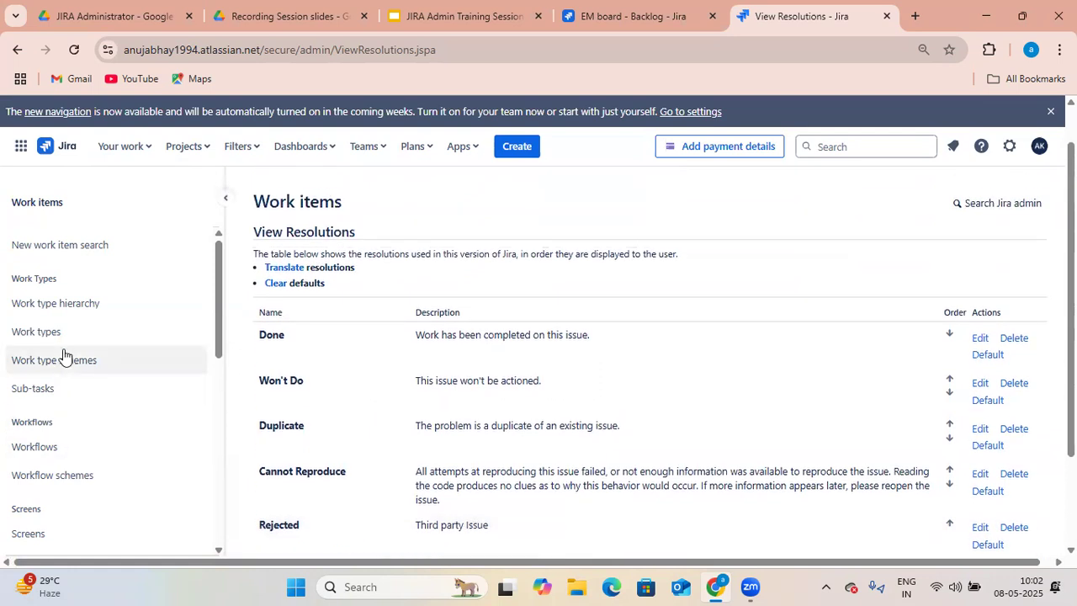
click(39, 440)
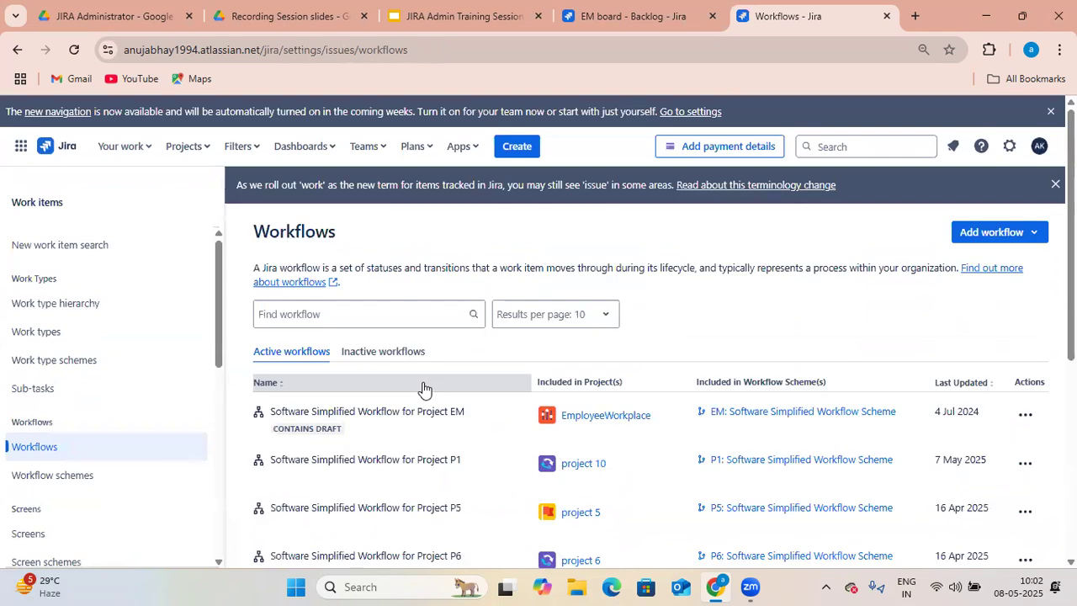
scroll(742, 347, down, 4)
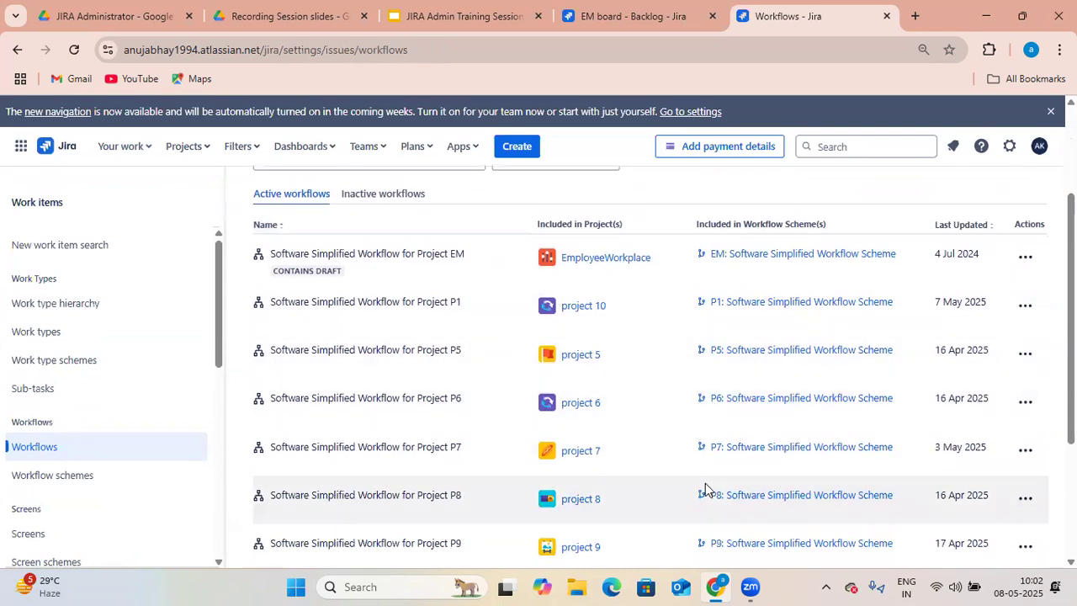
scroll(724, 497, down, 1)
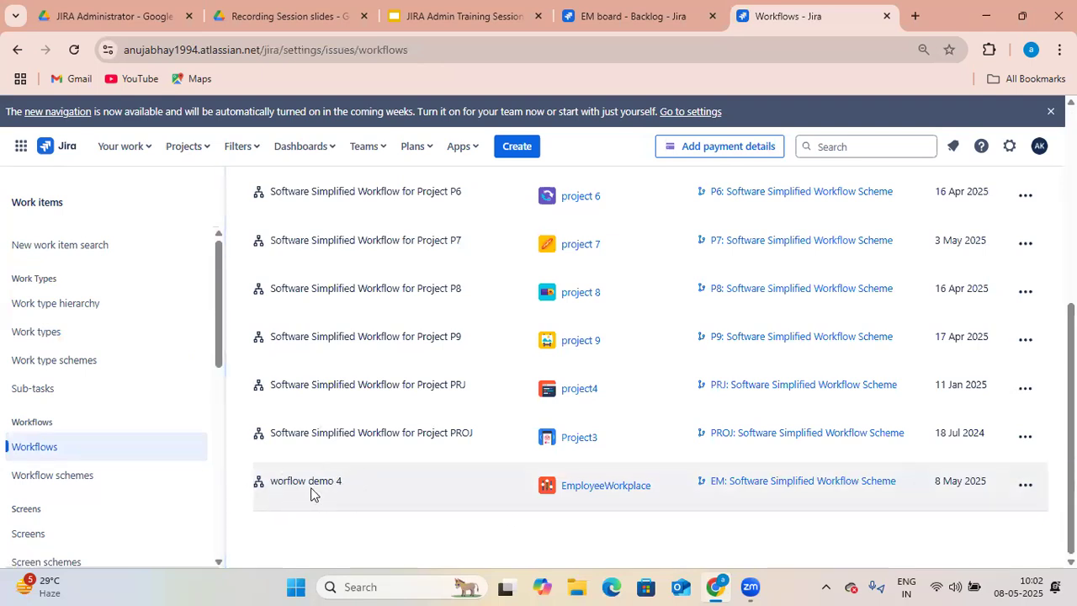
click(1023, 493)
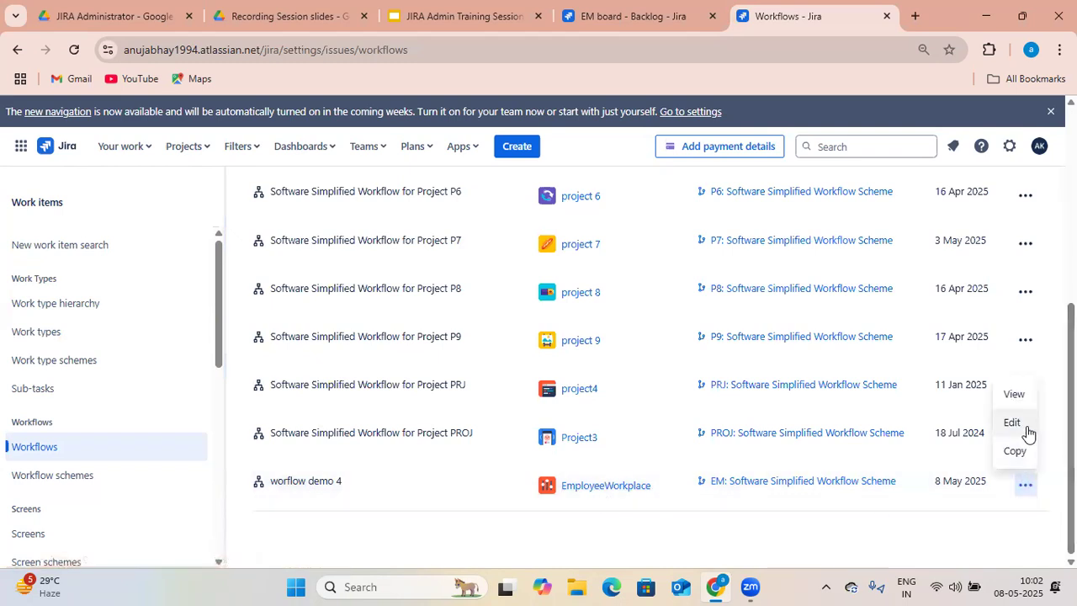
click(1026, 430)
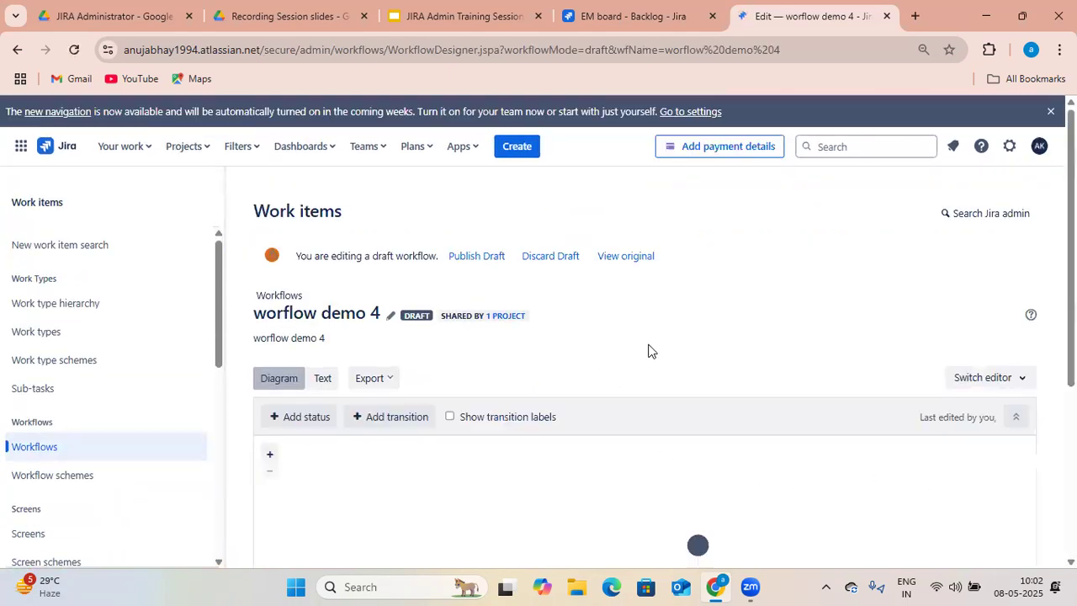
- Inspect the created transition between OPEN and TO DO in the workflow diagram
scroll(648, 351, down, 3)
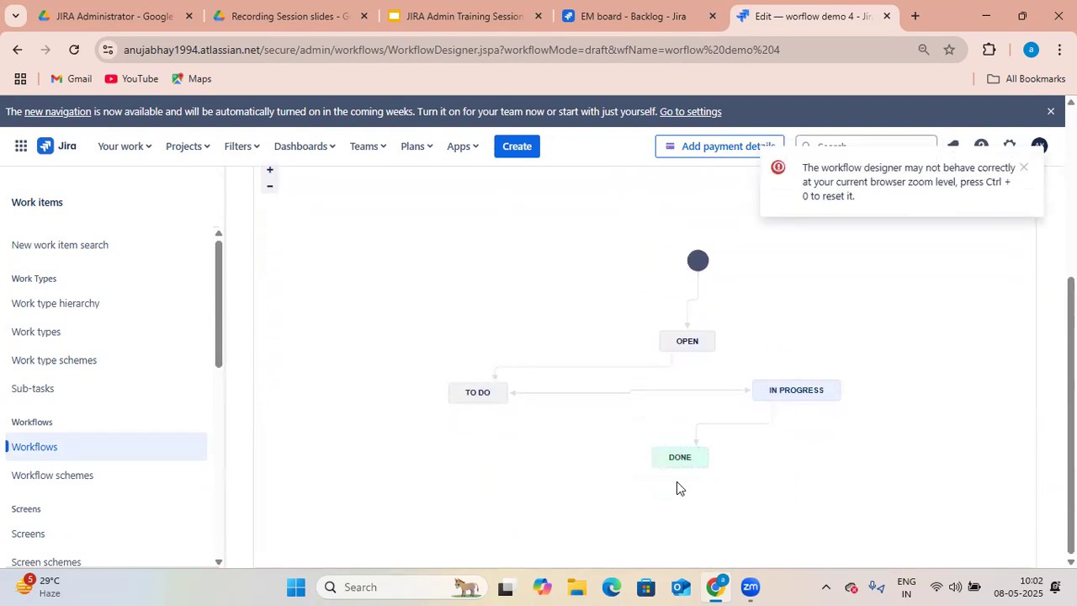
mouse_move(778, 390)
click(636, 367)
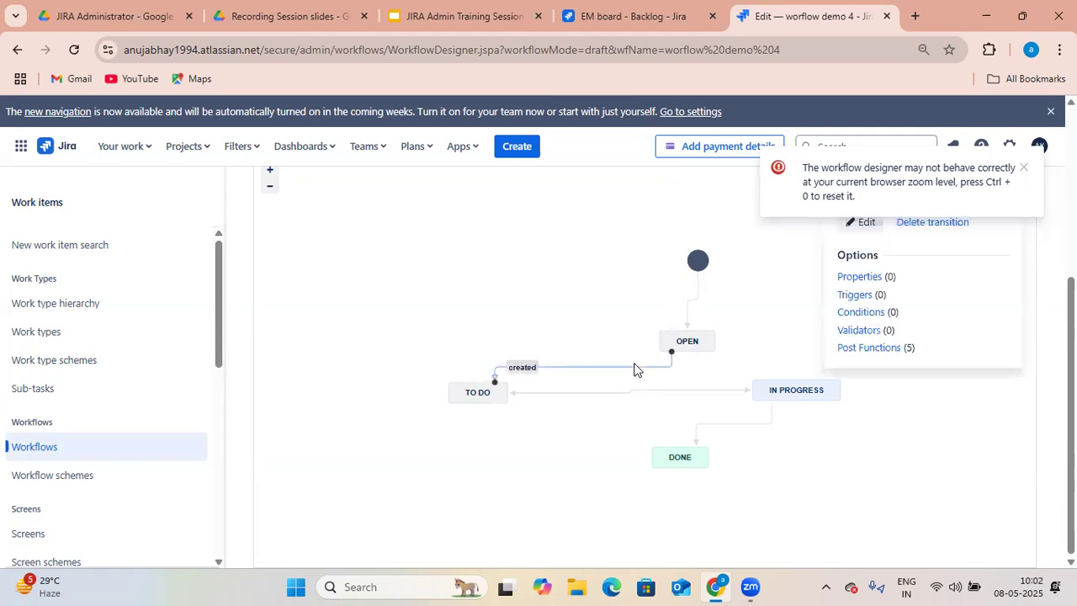
click(1024, 170)
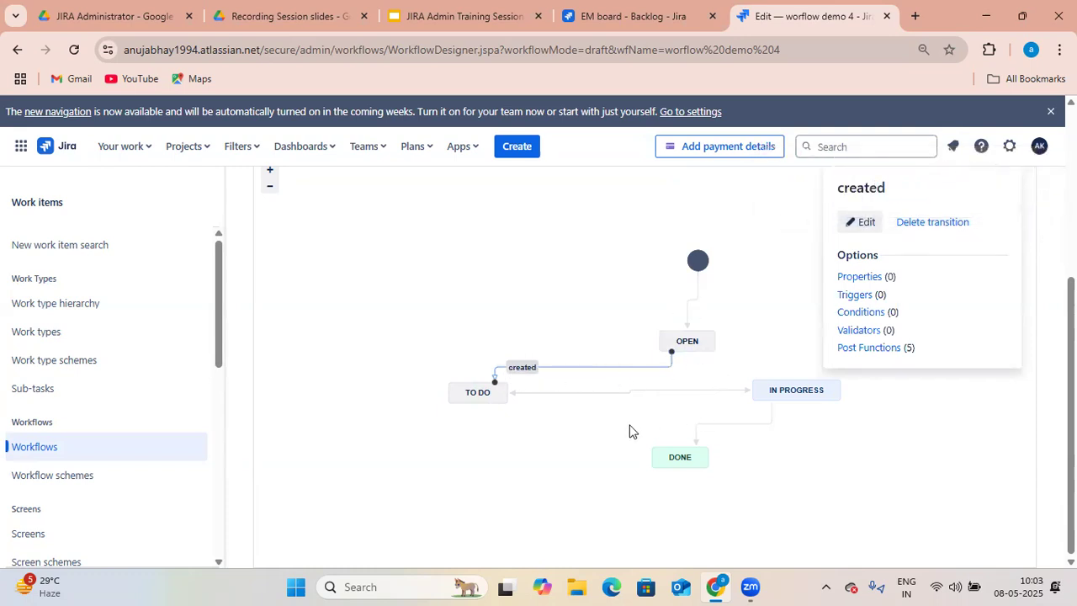
click(779, 341)
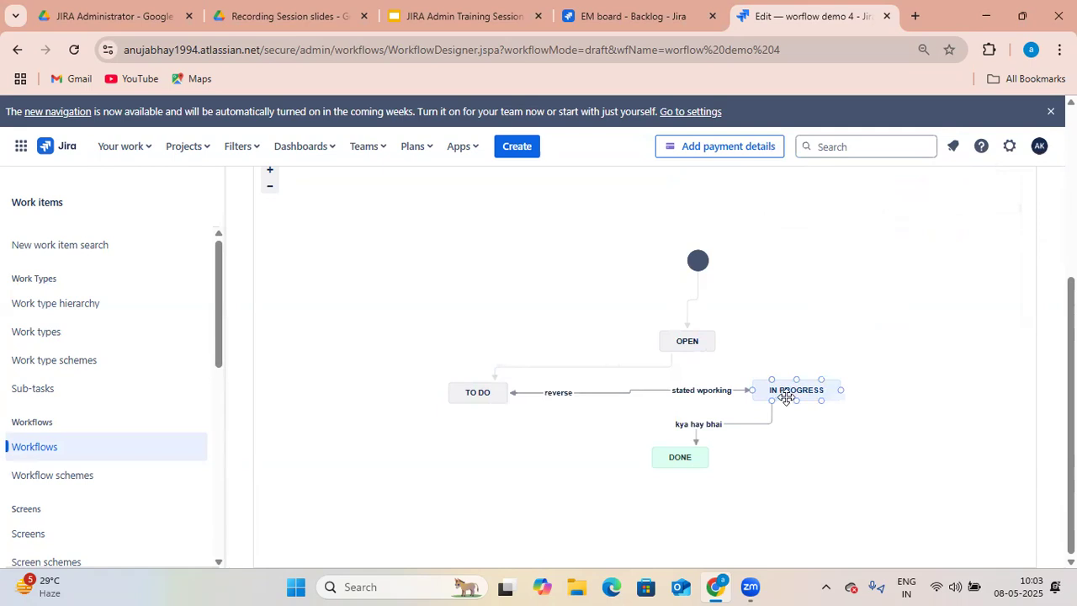
- Rename the transition from IN PROGRESS to DONE as Rejected and save it
click(739, 425)
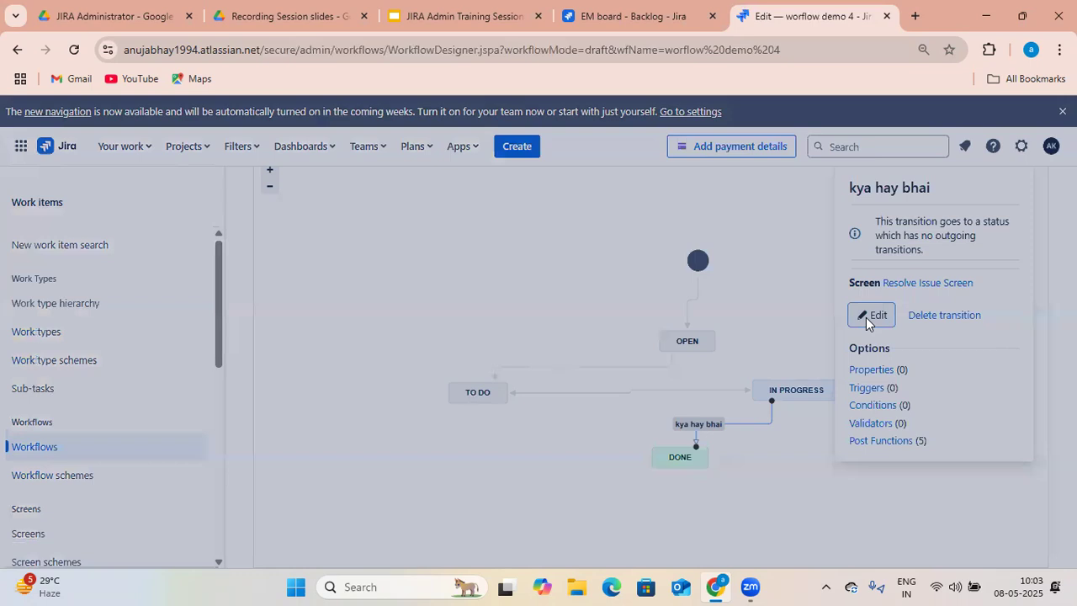
click(866, 318)
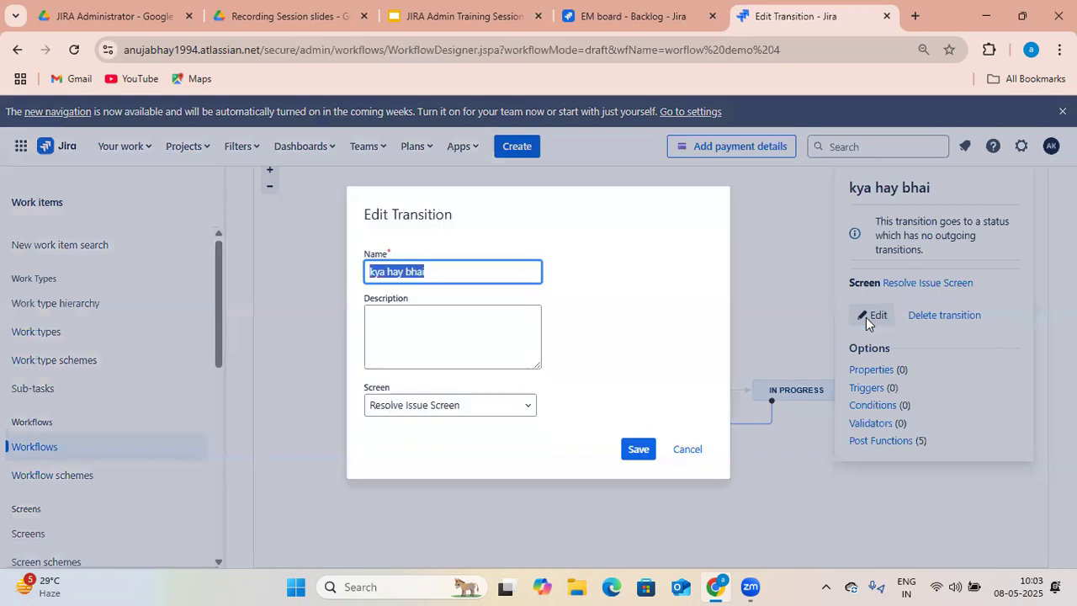
click(486, 269)
key(BackSpace)
key(BackSpace)
key(BackSpace)
key(BackSpace)
key(BackSpace)
key(BackSpace)
key(BackSpace)
key(BackSpace)
key(BackSpace)
key(BackSpace)
key(BackSpace)
key(BackSpace)
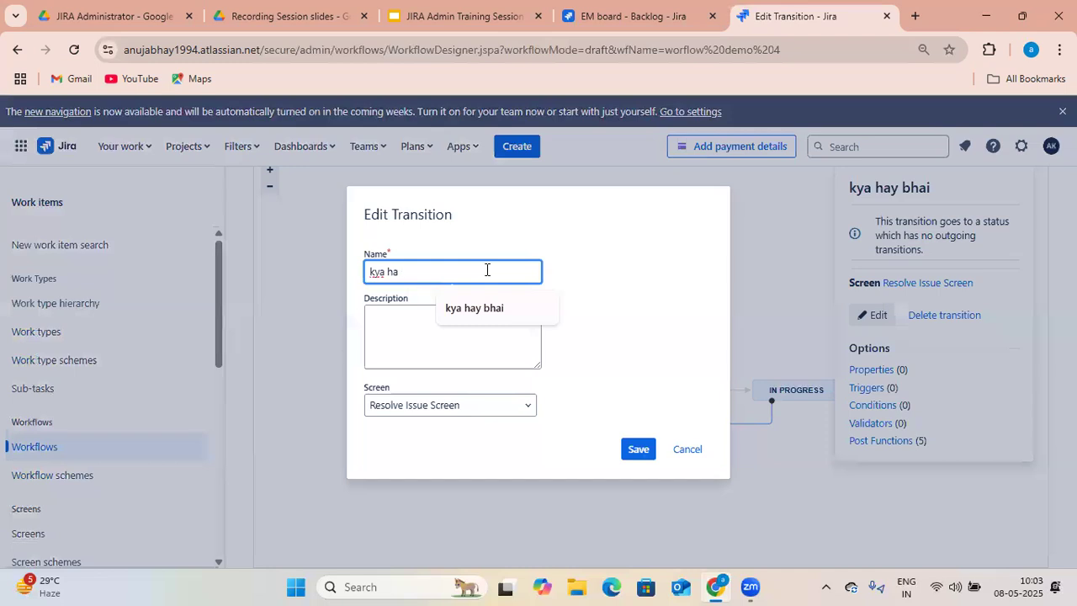
text(Re)
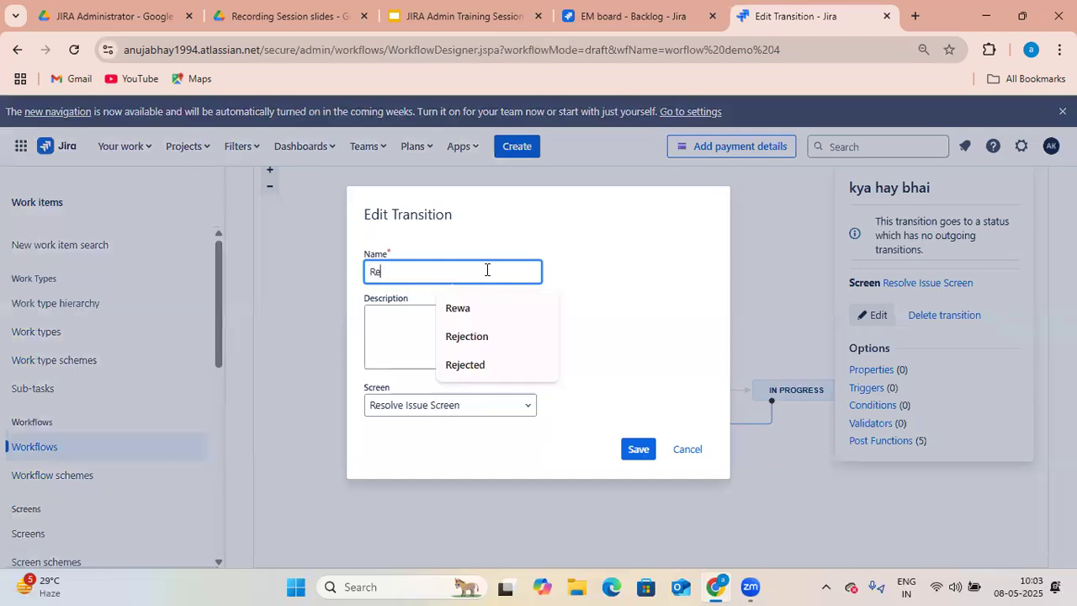
text(jected)
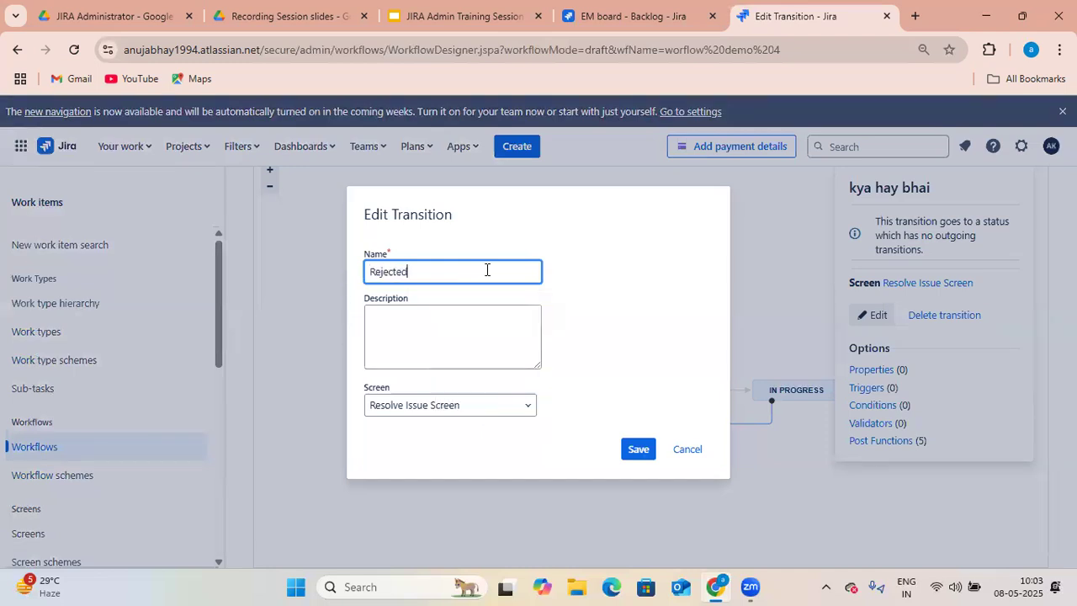
key(BackSpace)
key(BackSpace)
key(BackSpace)
key(BackSpace)
key(BackSpace)
key(BackSpace)
key(BackSpace)
key(BackSpace)
text(Why)
key(BackSpace)
text(Rejected)
click(462, 351)
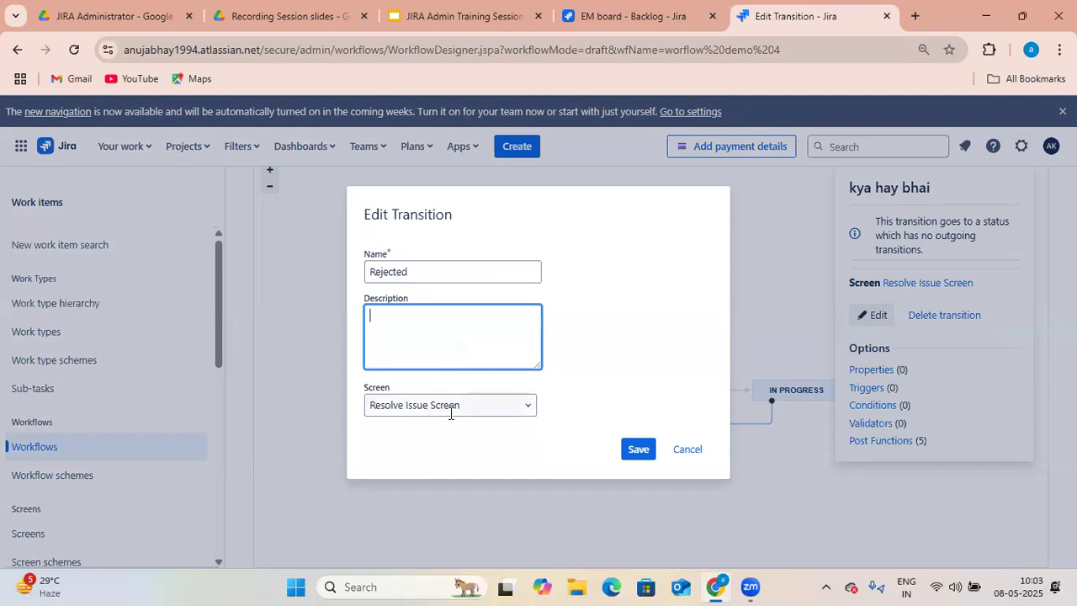
click(522, 413)
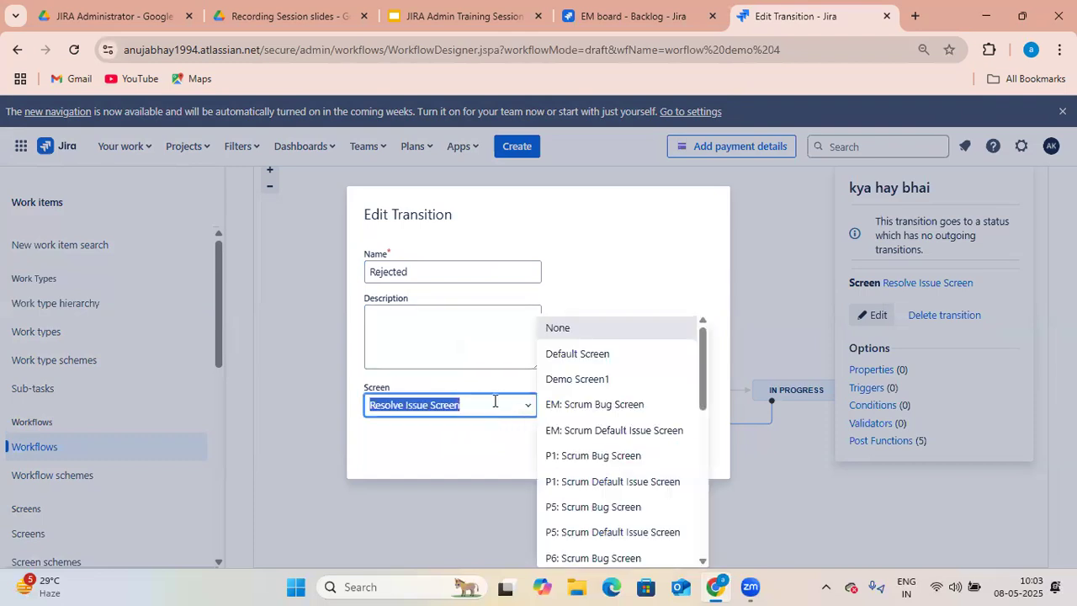
click(577, 291)
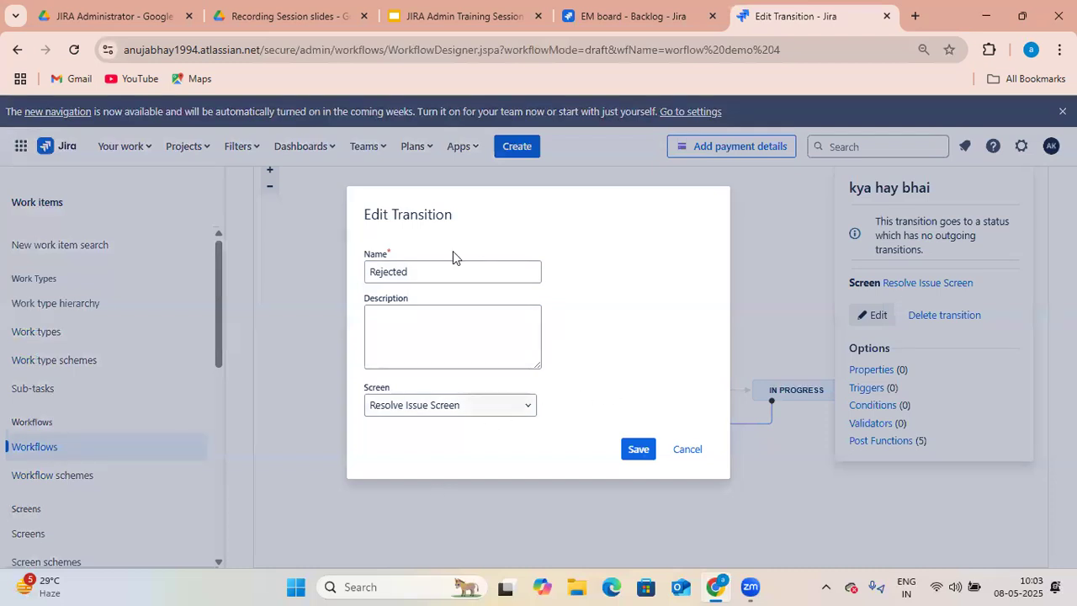
click(640, 455)
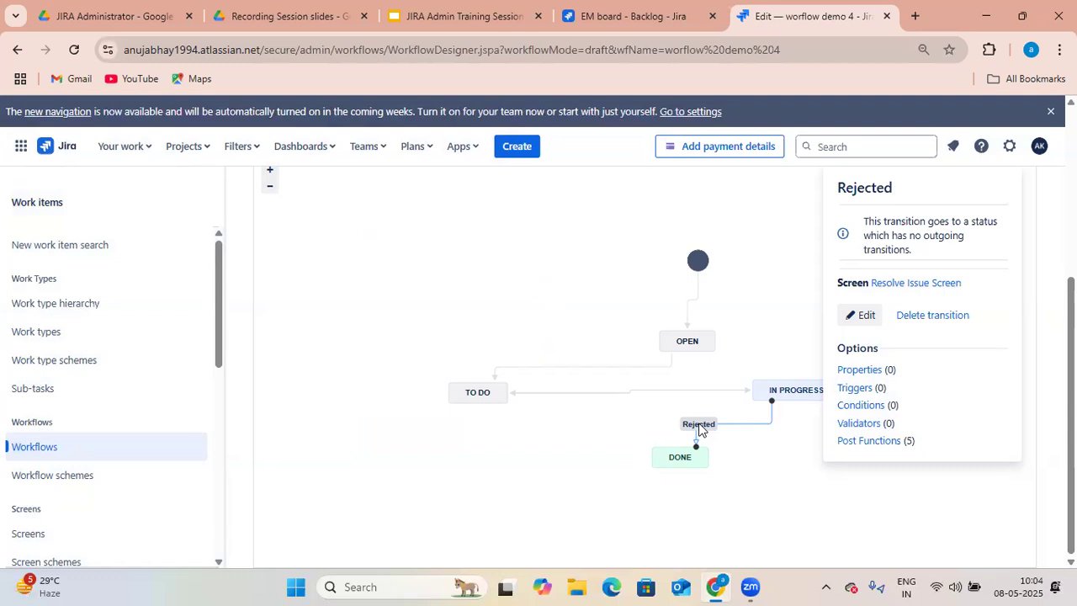
key(ctrl+plus)
key(ctrl+plus)
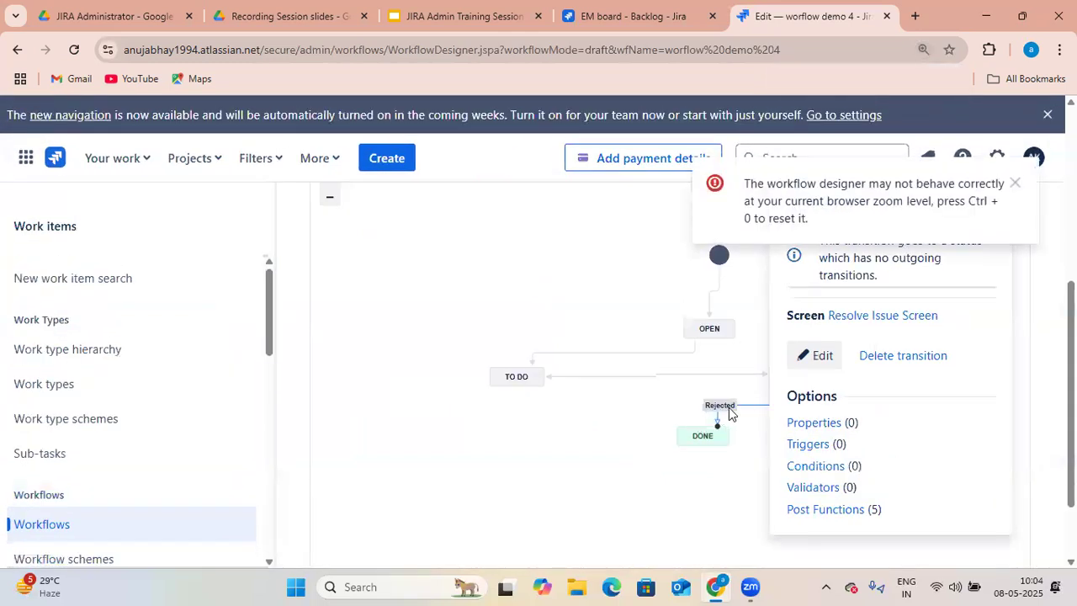
key(ctrl+minus)
key(ctrl+minus)
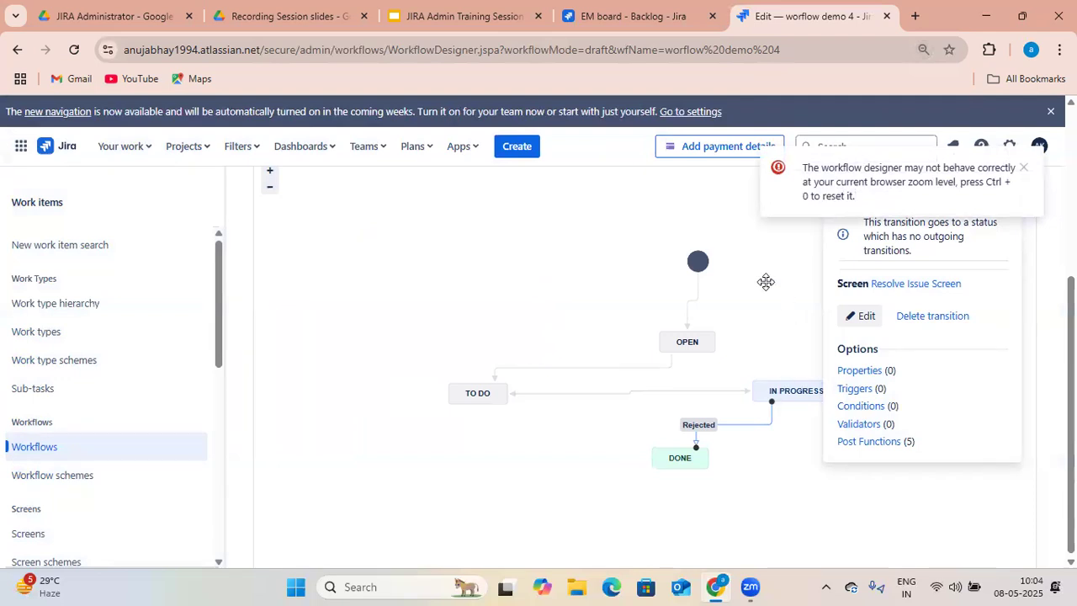
click(1023, 168)
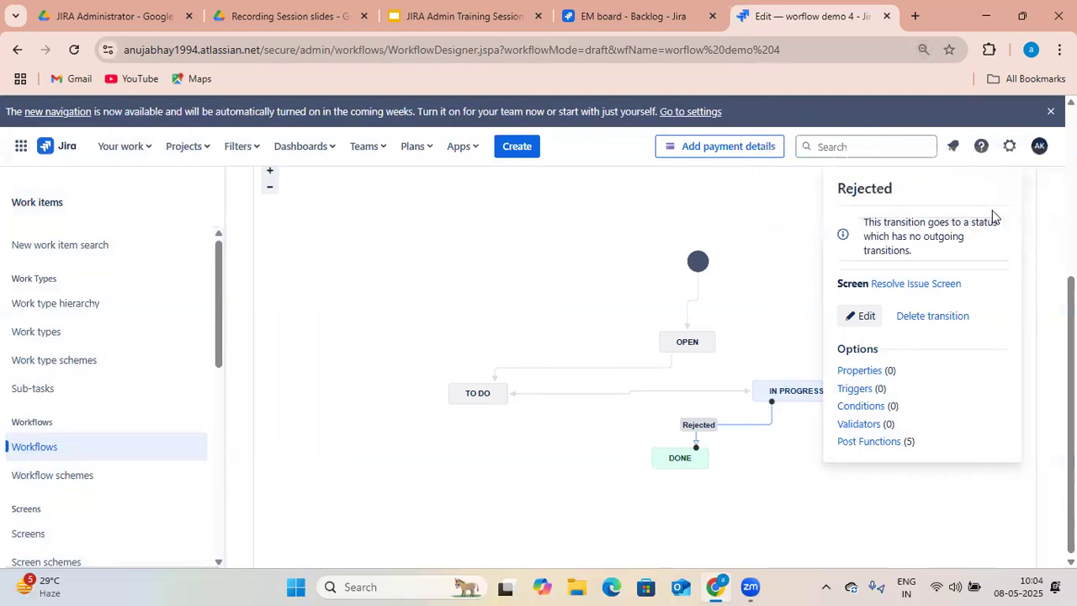
scroll(984, 219, up, 2)
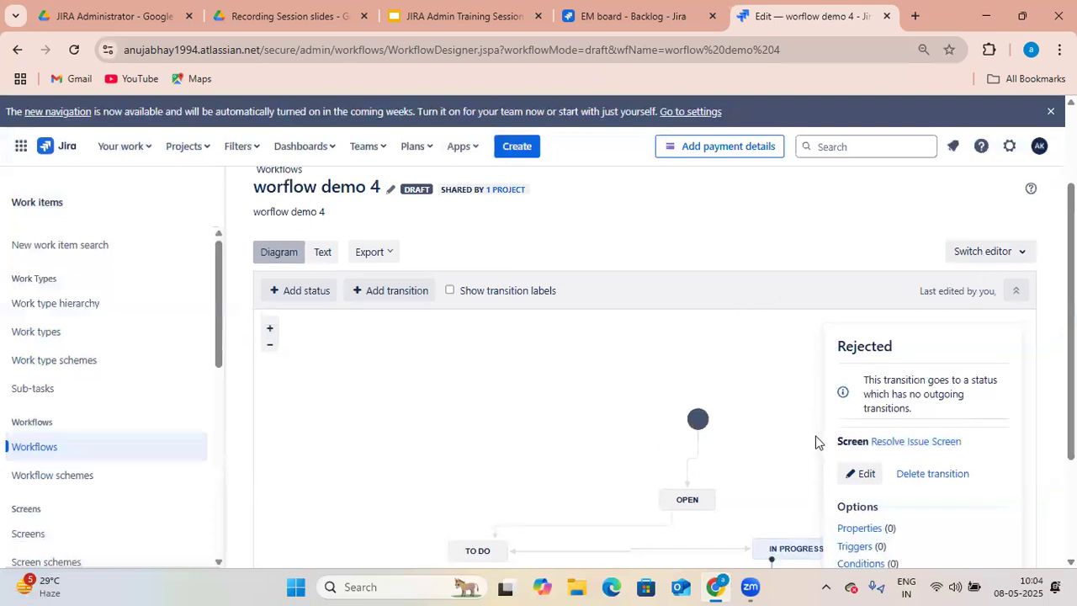
- Publish the draft worflow demo 4 workflow without saving a backup copy
scroll(812, 446, down, 2)
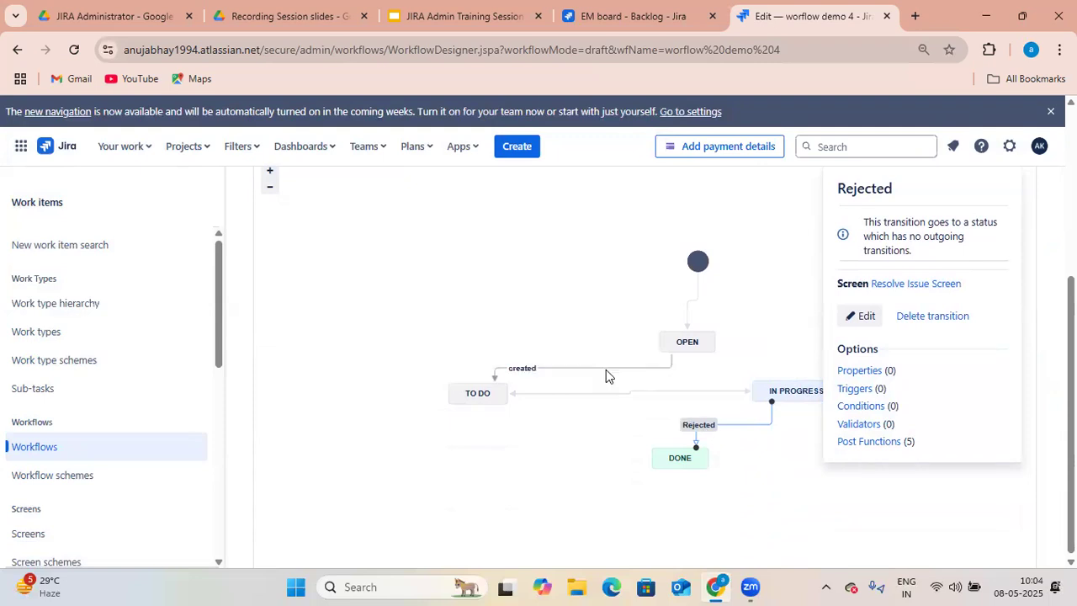
scroll(606, 375, up, 3)
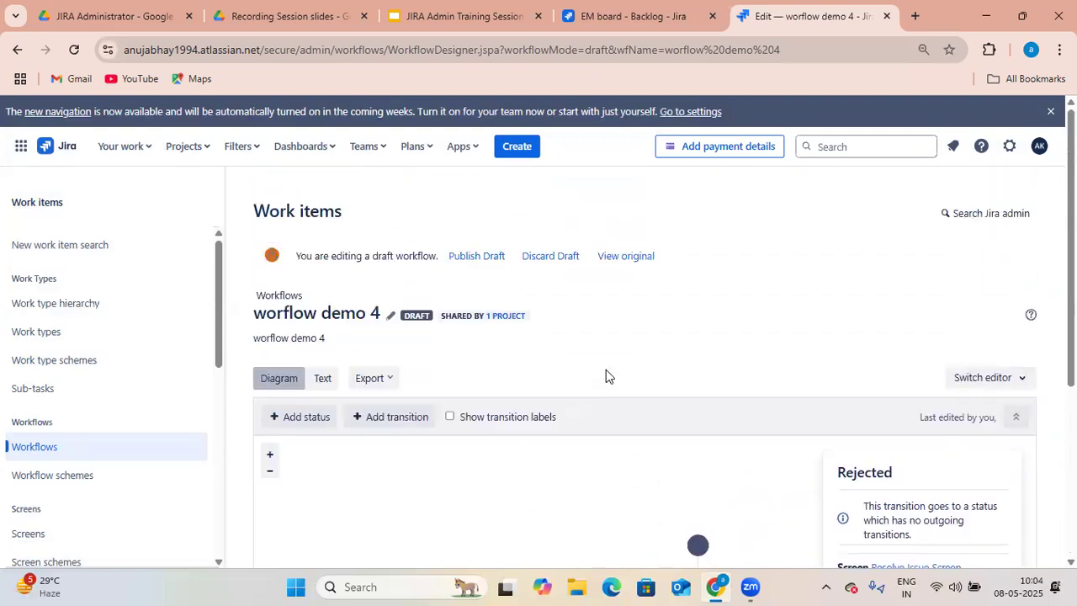
click(483, 271)
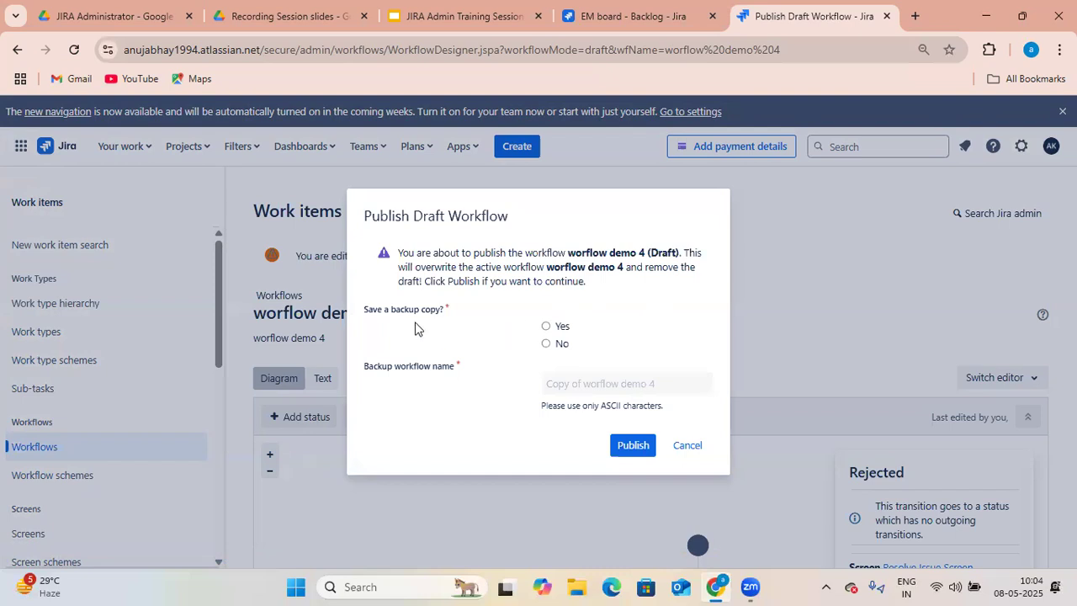
click(546, 344)
click(625, 453)
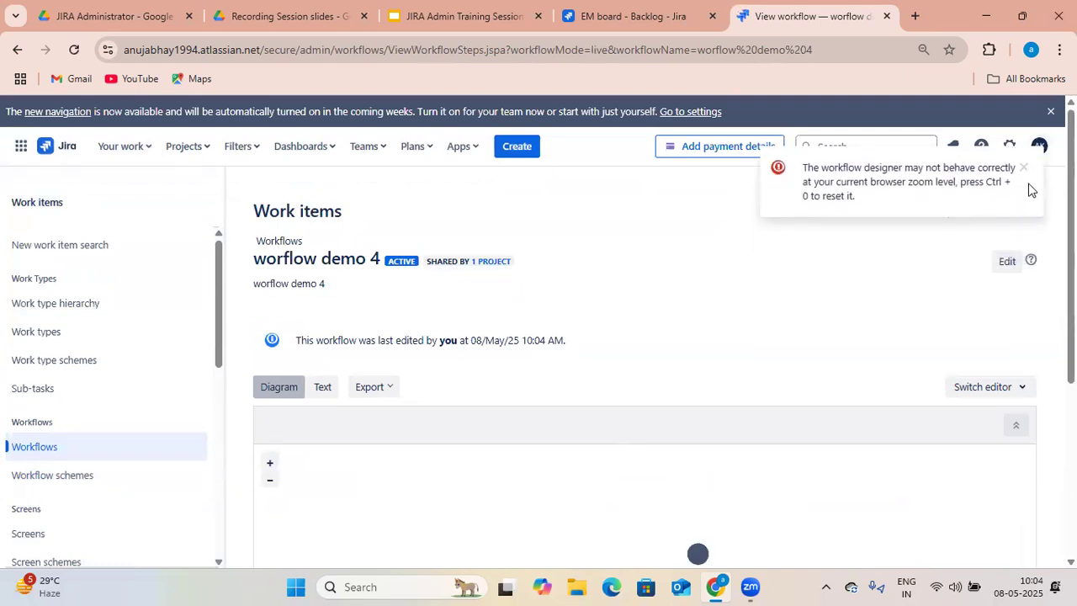
click(1024, 171)
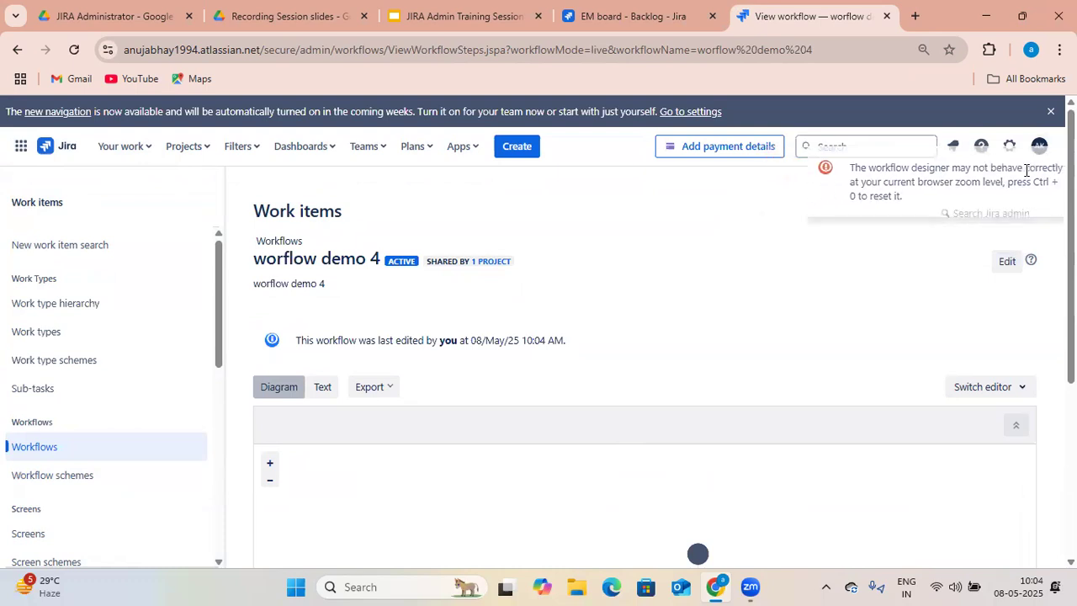
- Switch to the EM board backlog and view the workflow diagram for the demo story work item
click(611, 15)
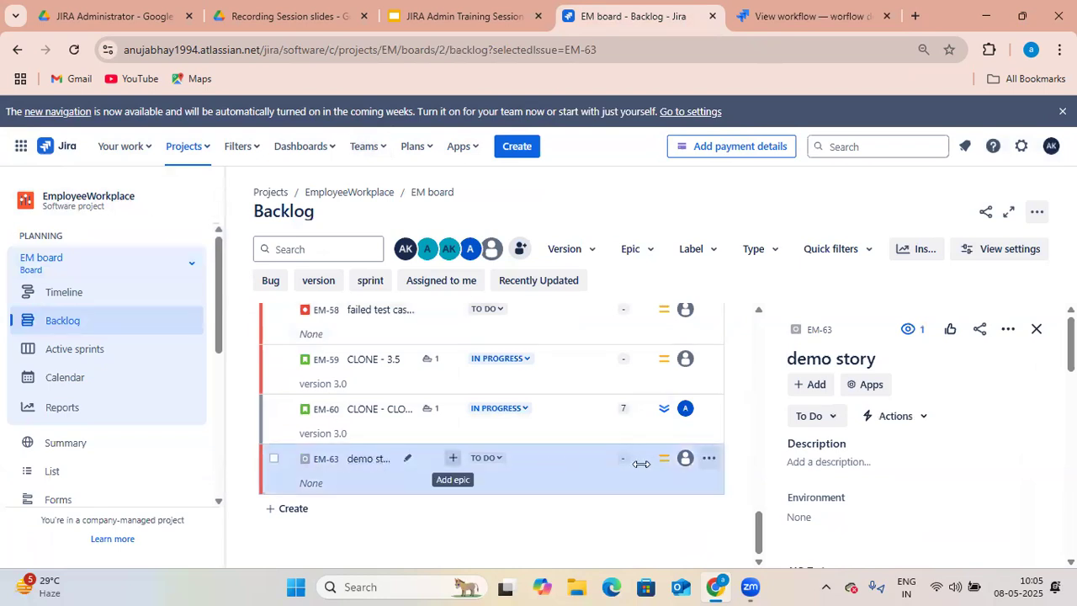
click(831, 416)
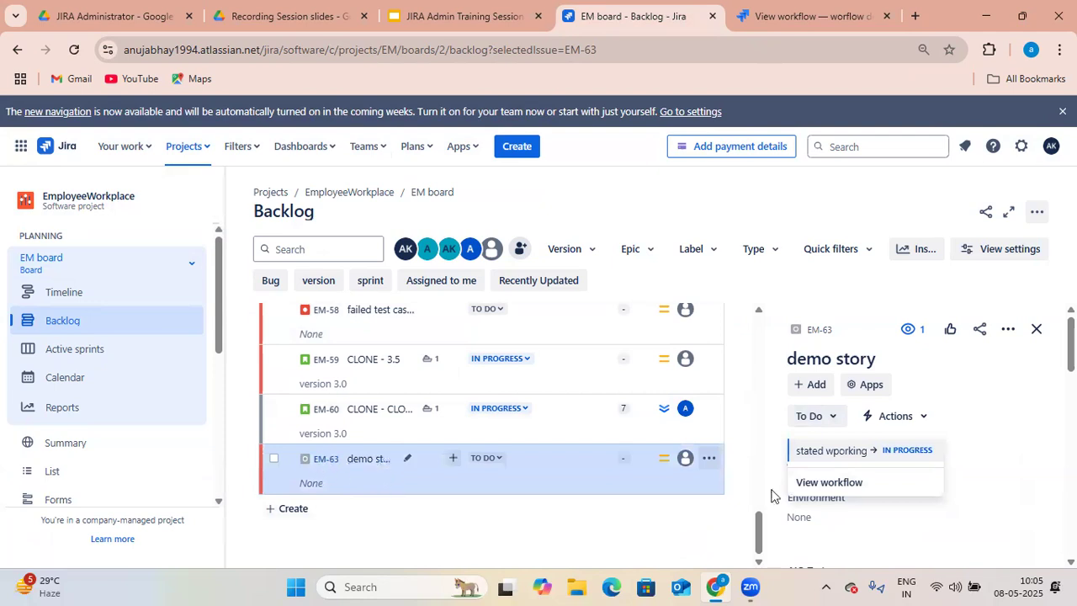
click(824, 484)
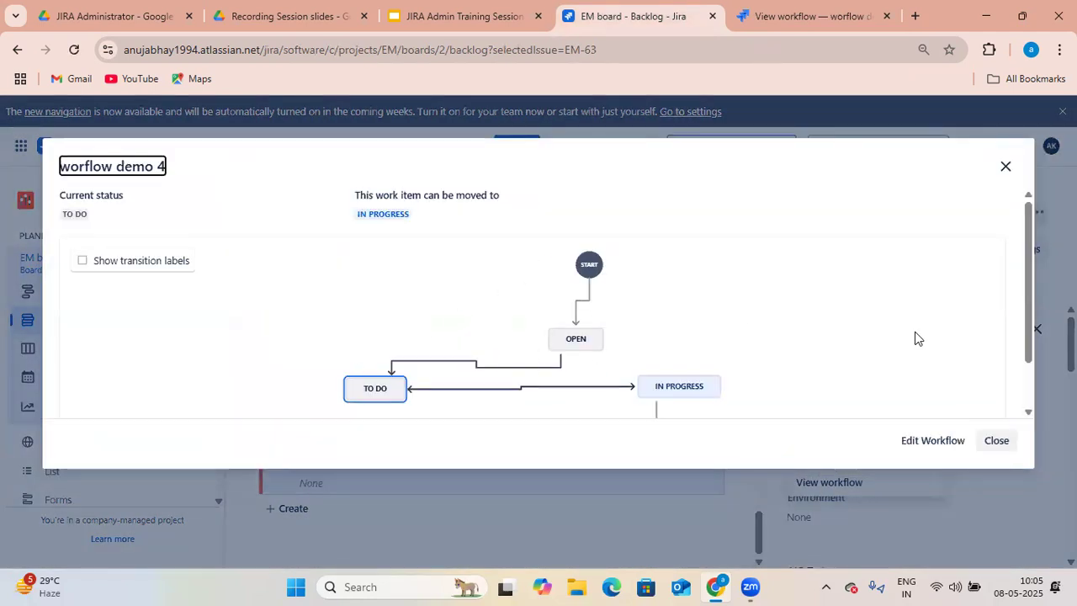
scroll(965, 341, down, 1)
mouse_move(601, 345)
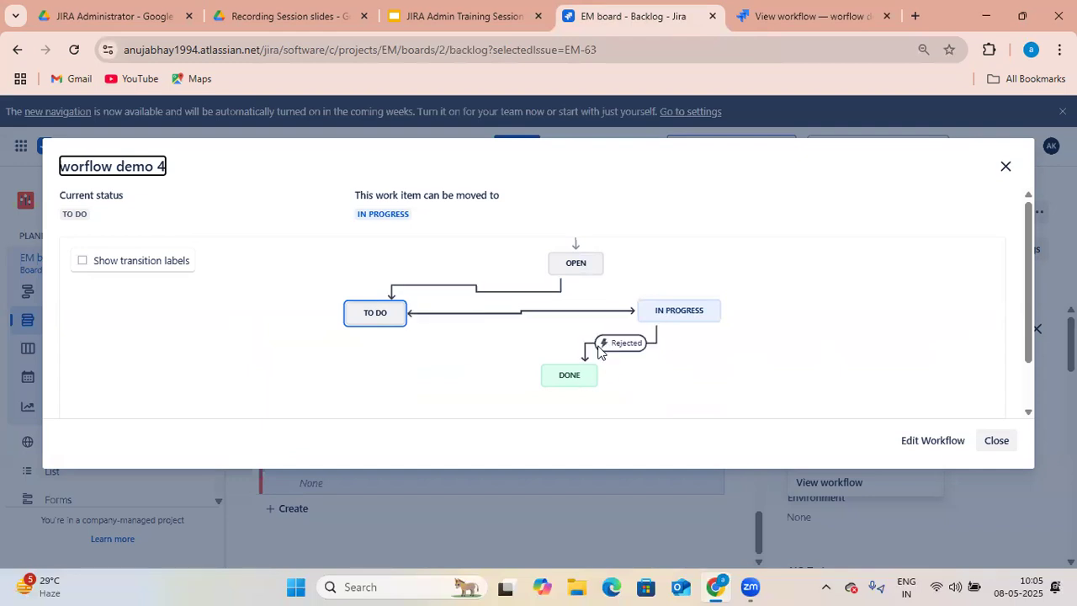
click(1006, 167)
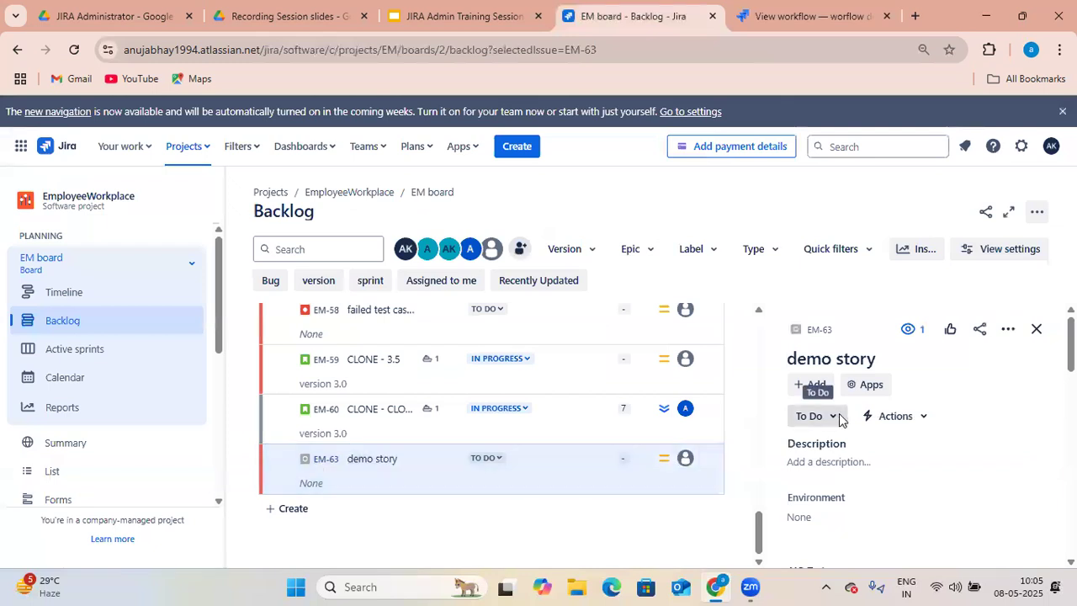
- Move the demo story to In Progress using the stated wporking transition
click(837, 416)
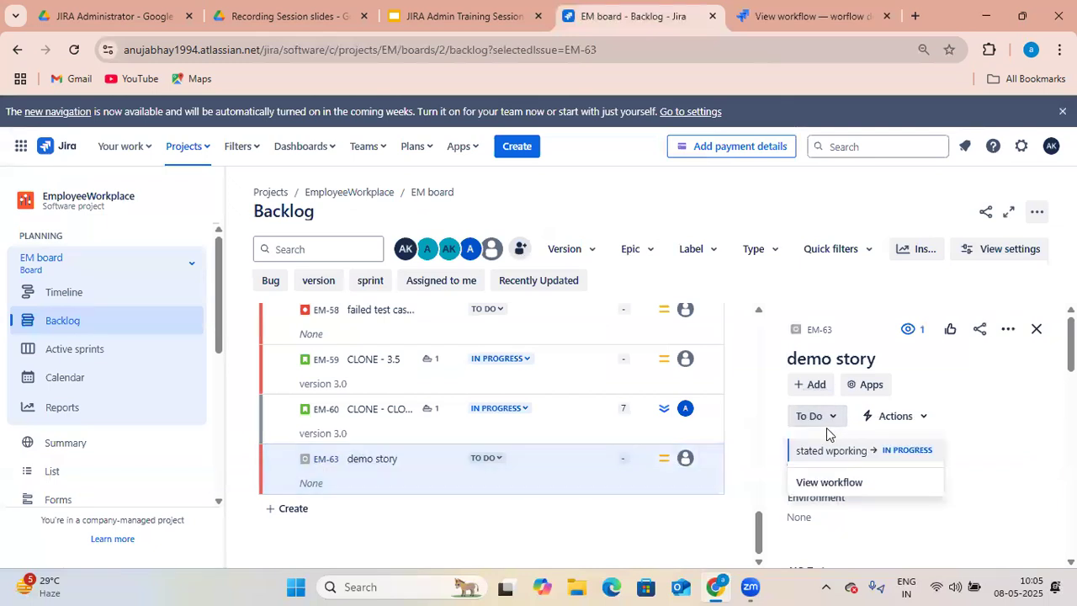
click(869, 455)
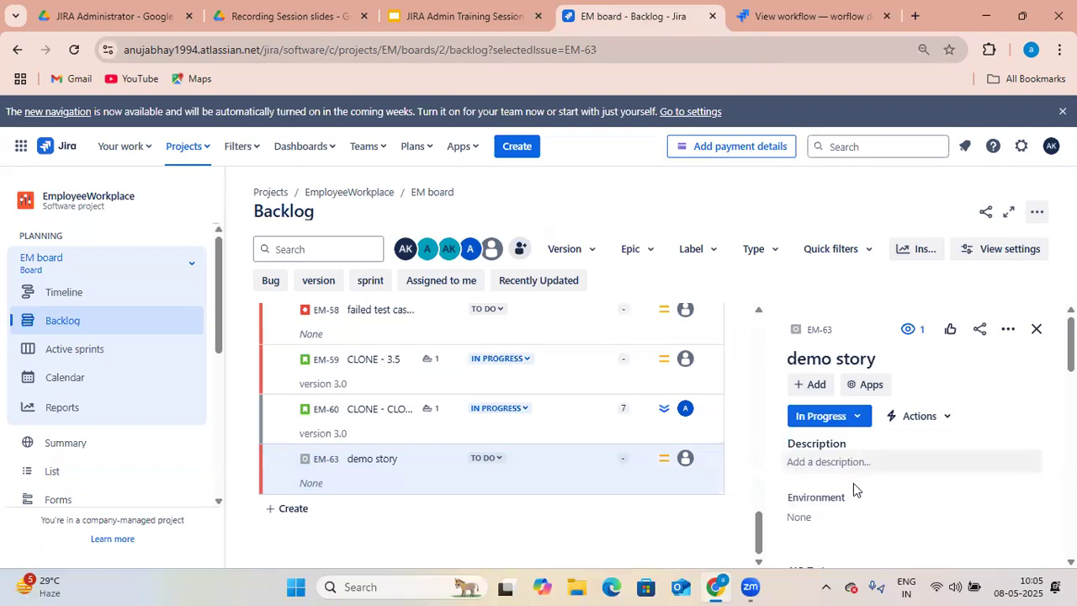
- Apply the Rejected transition to the demo story, choosing resolution Done, and update it
click(860, 415)
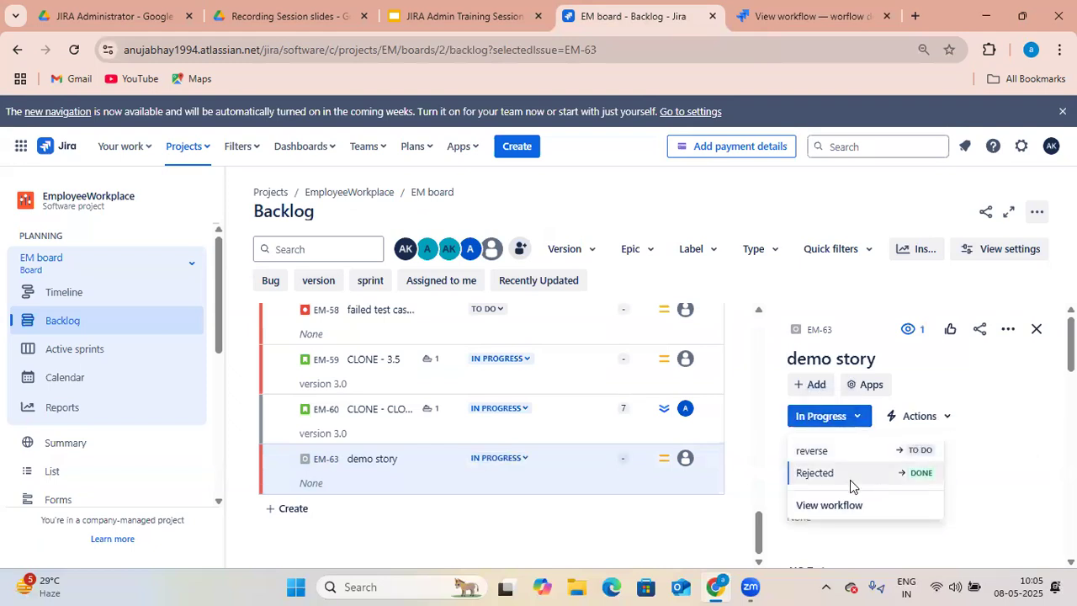
click(904, 472)
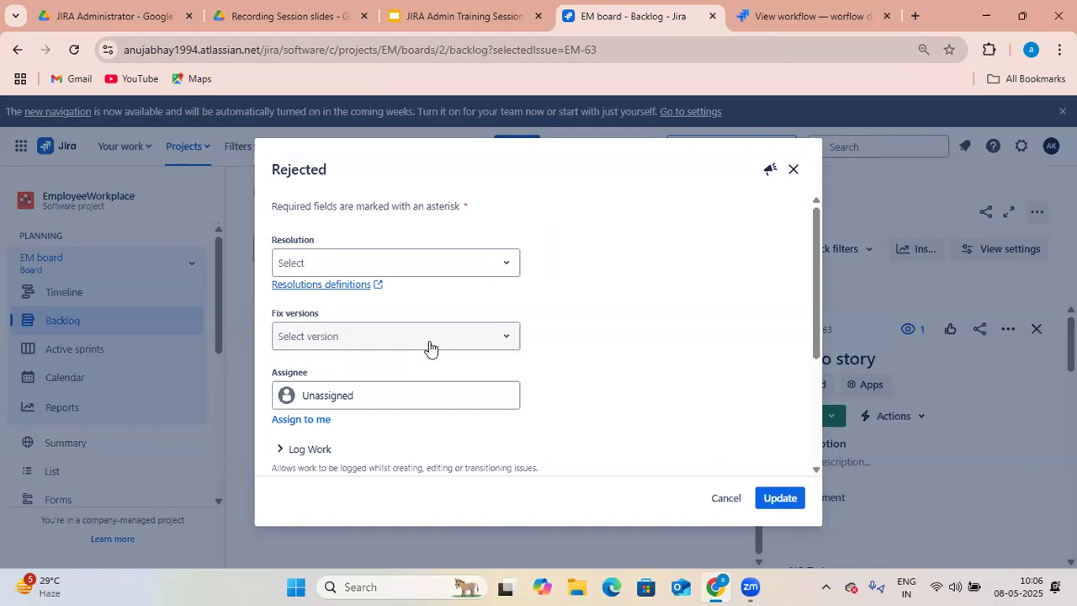
click(488, 267)
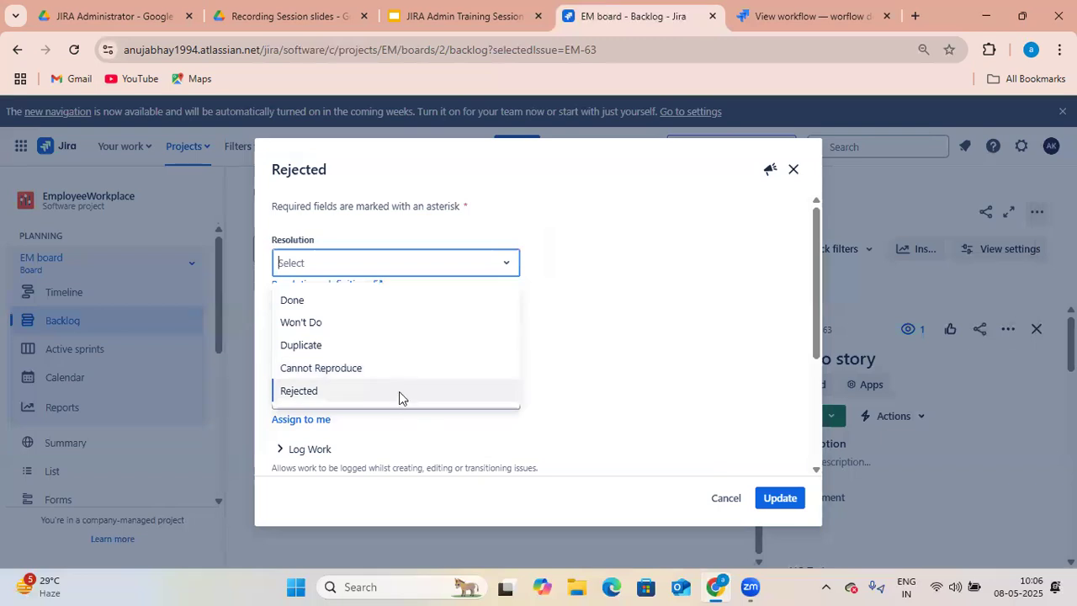
click(369, 307)
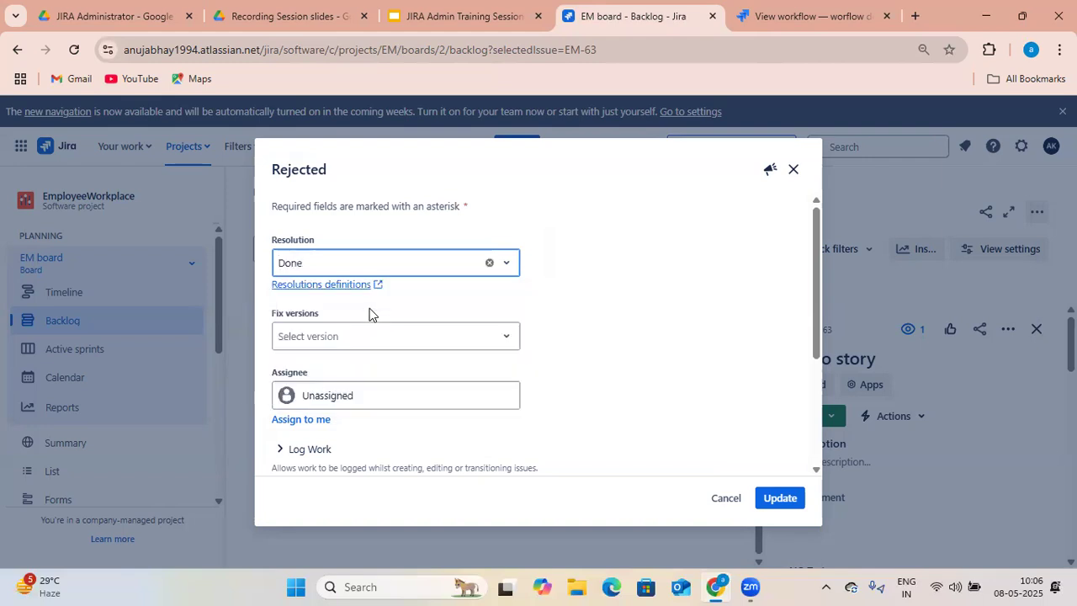
click(491, 351)
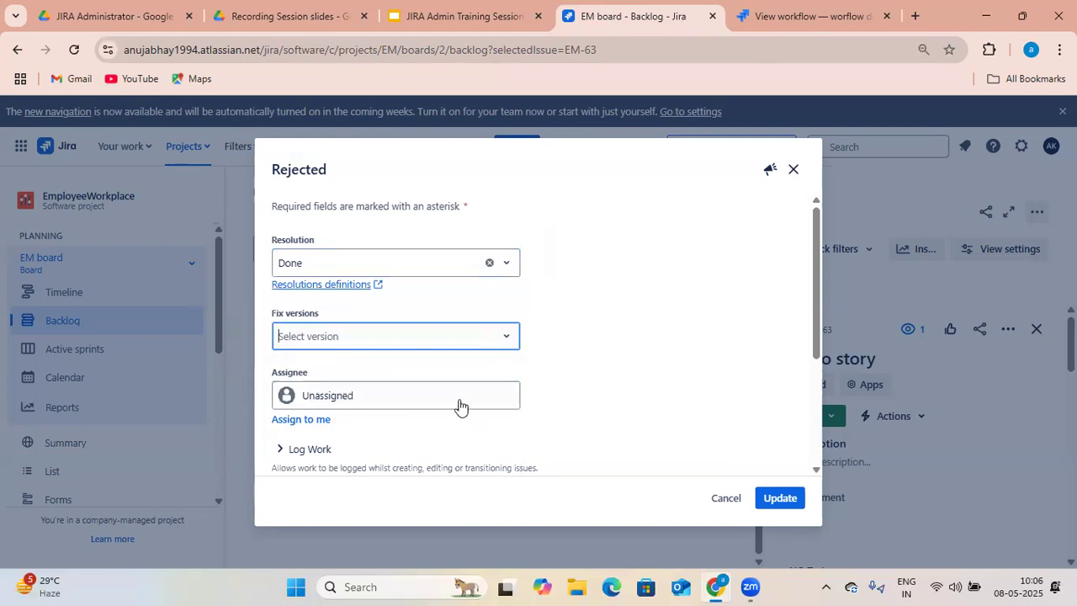
click(458, 406)
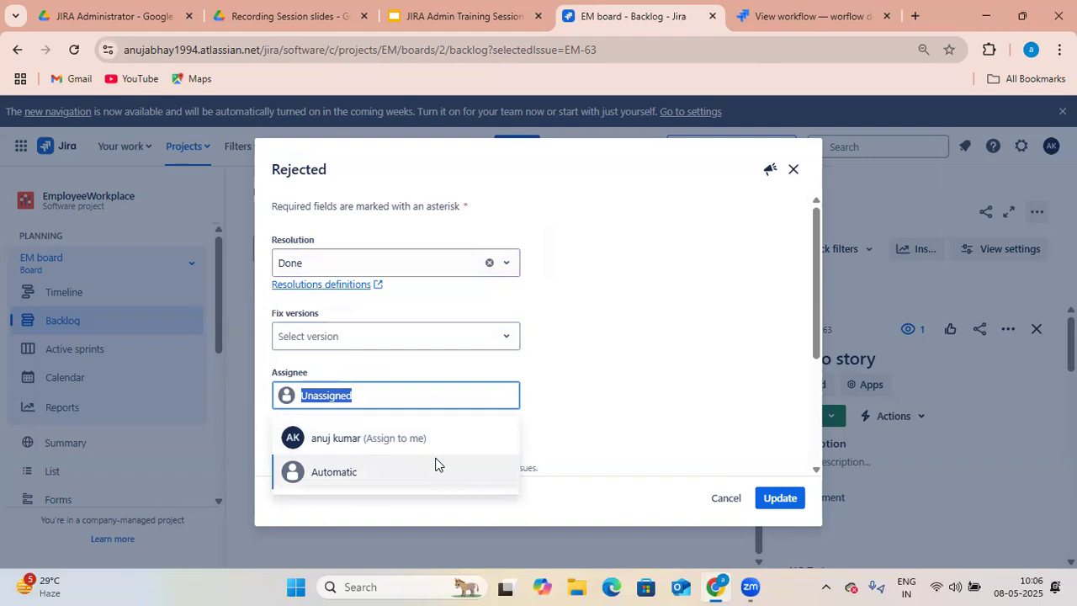
click(653, 370)
scroll(660, 383, down, 2)
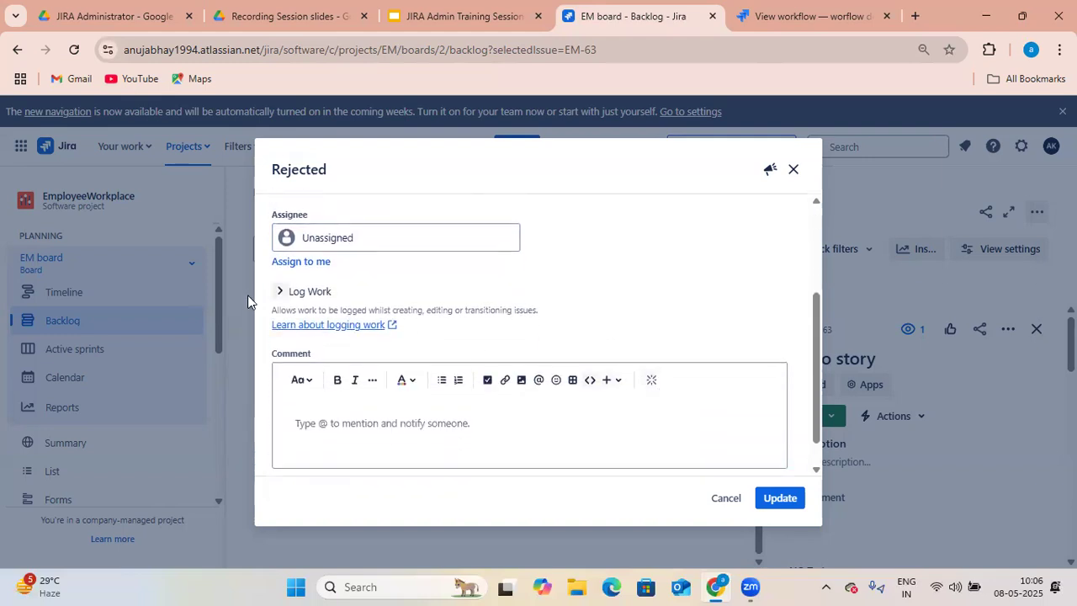
click(282, 291)
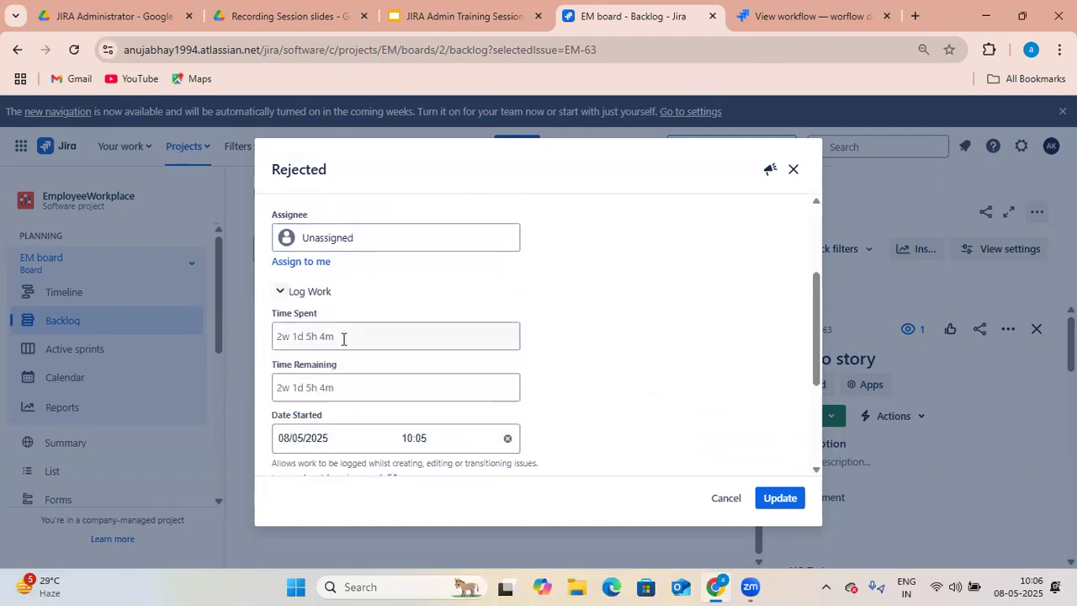
click(281, 292)
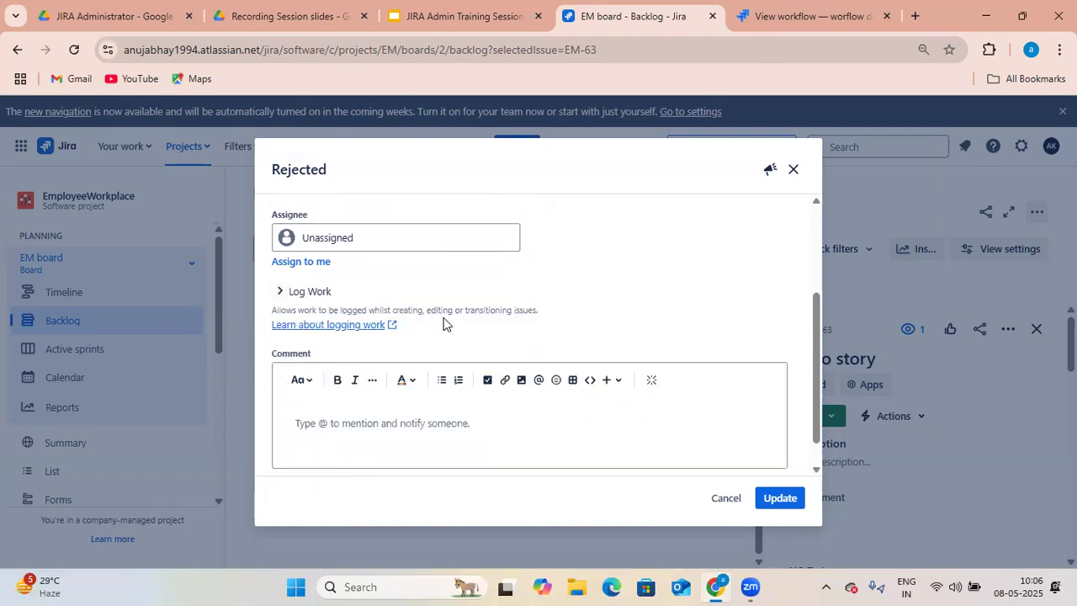
scroll(505, 353, down, 1)
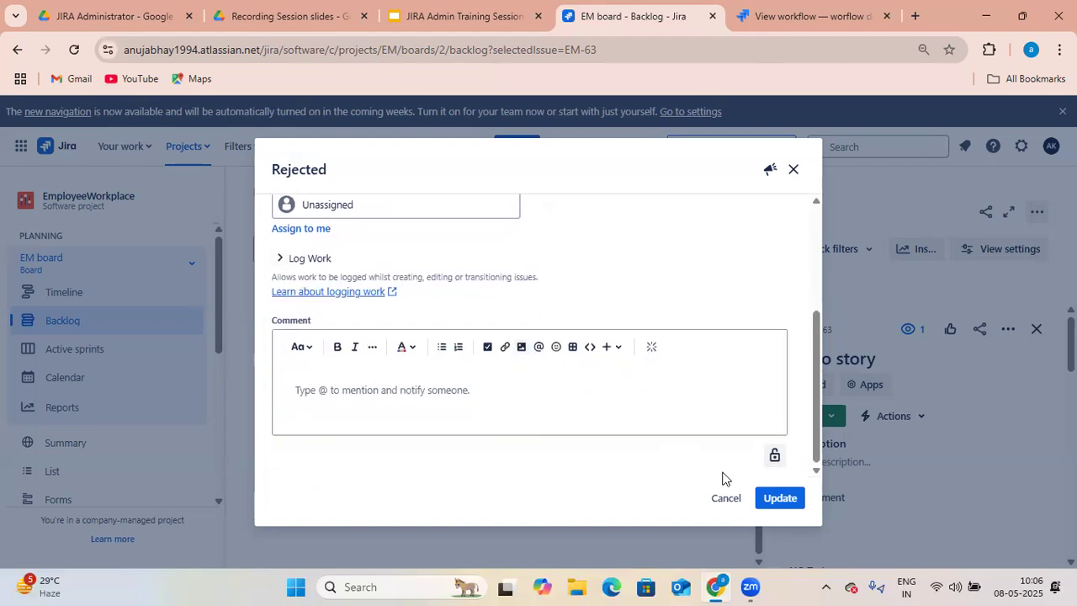
click(780, 500)
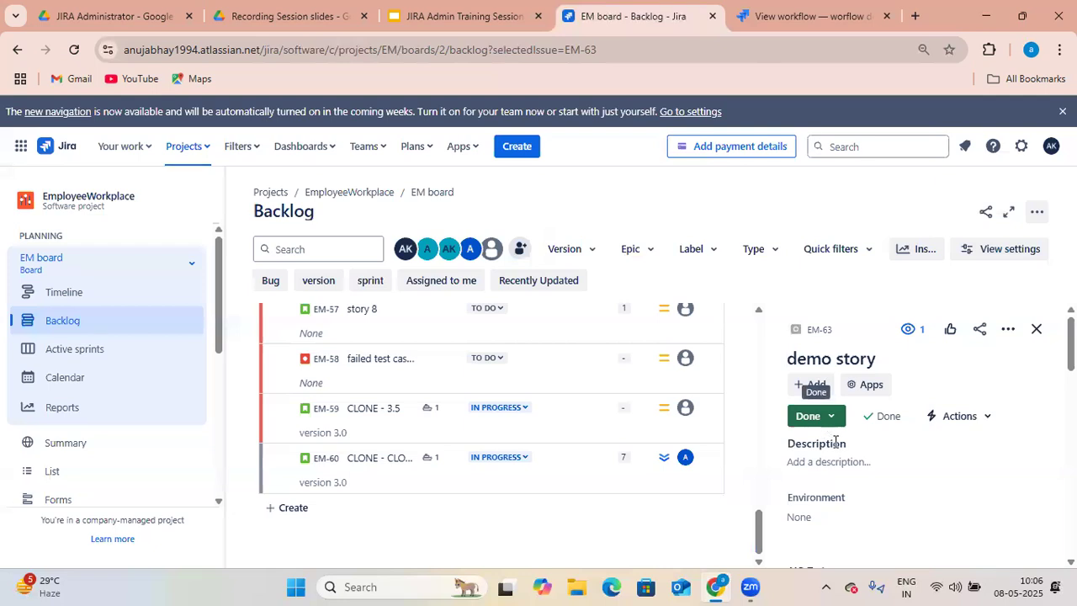
- Examine the demo story's activity history
scroll(866, 455, down, 5)
scroll(870, 463, down, 5)
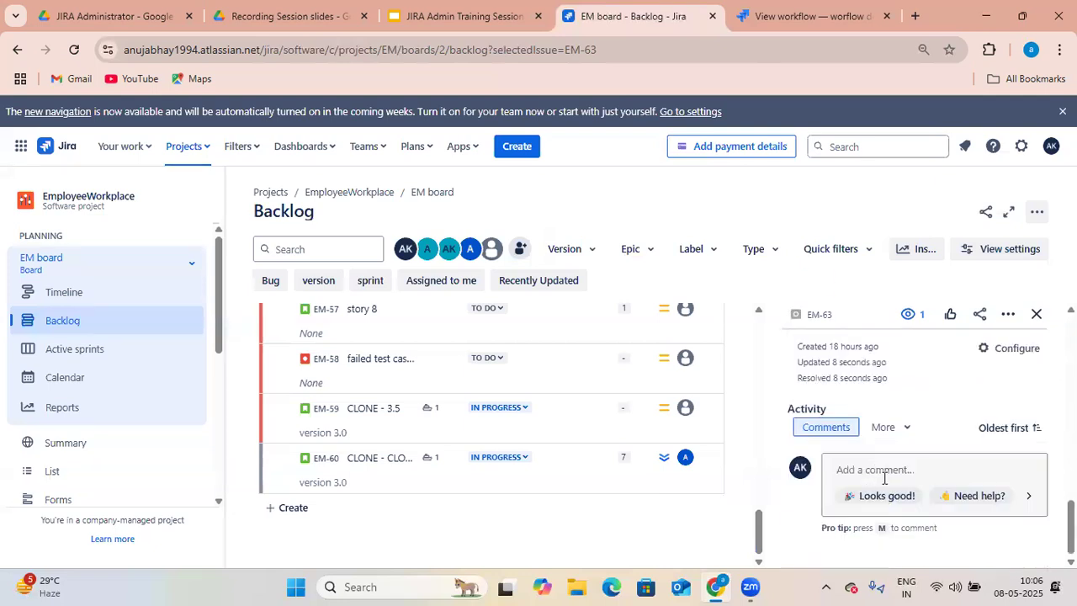
click(906, 435)
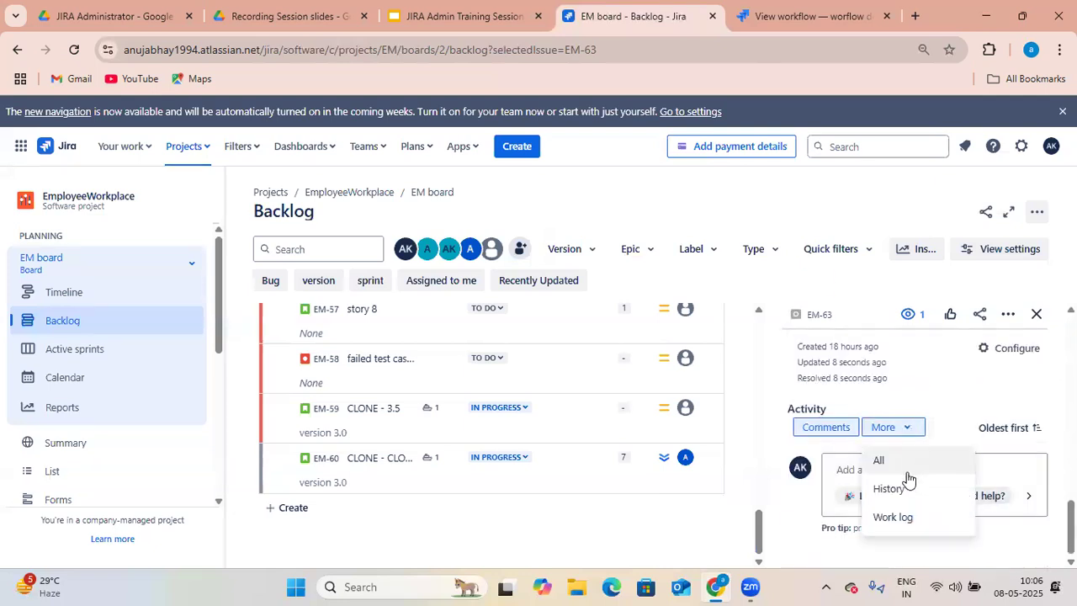
click(907, 489)
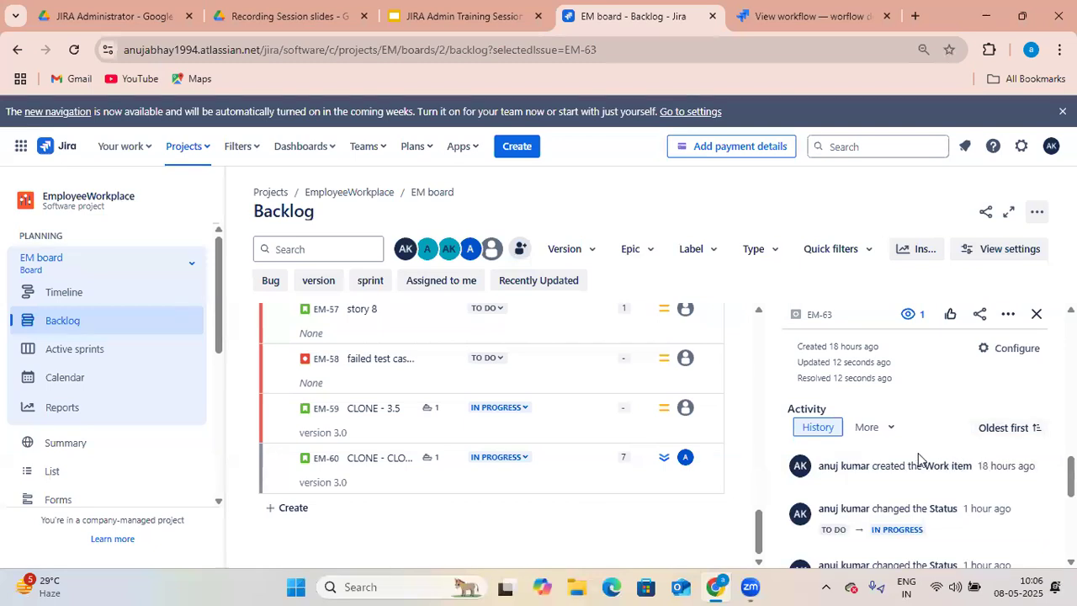
scroll(906, 442, up, 2)
scroll(906, 441, up, 10)
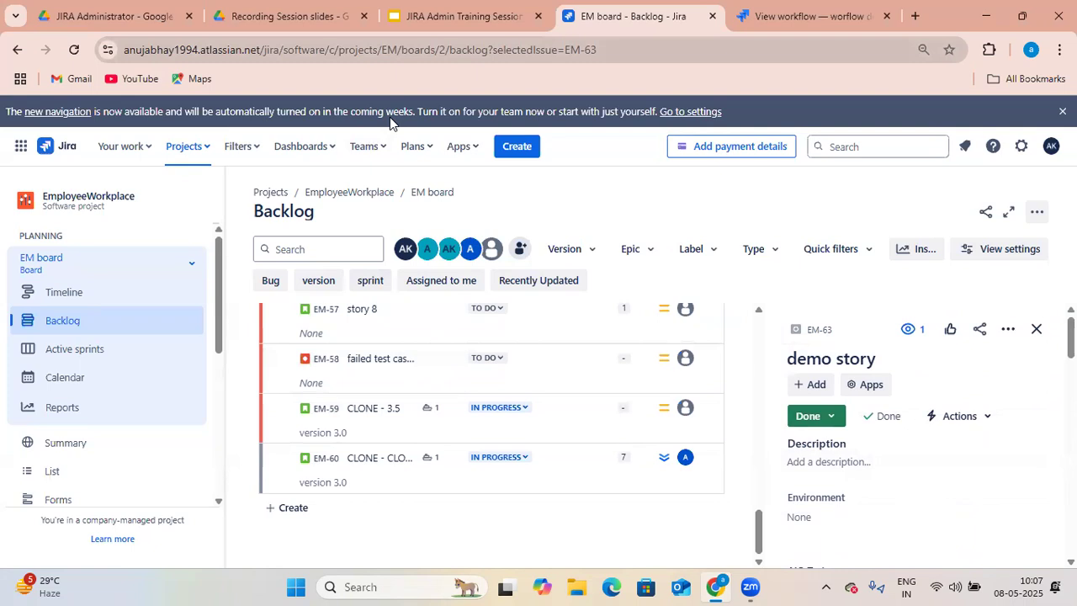
- Reopen and inspect the demo story's workflow diagram
click(833, 418)
click(846, 486)
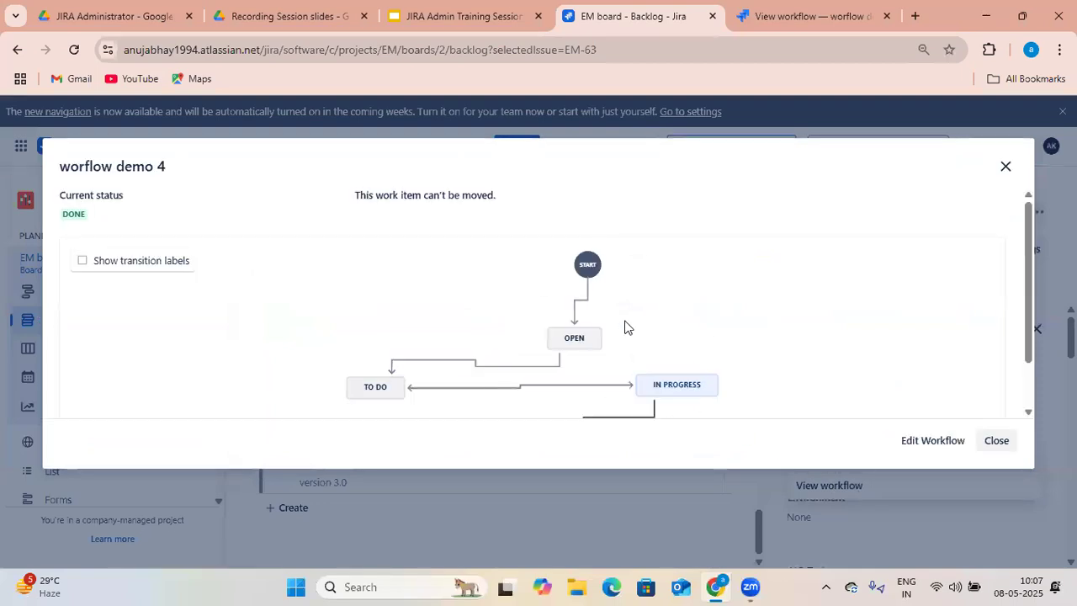
scroll(715, 341, down, 2)
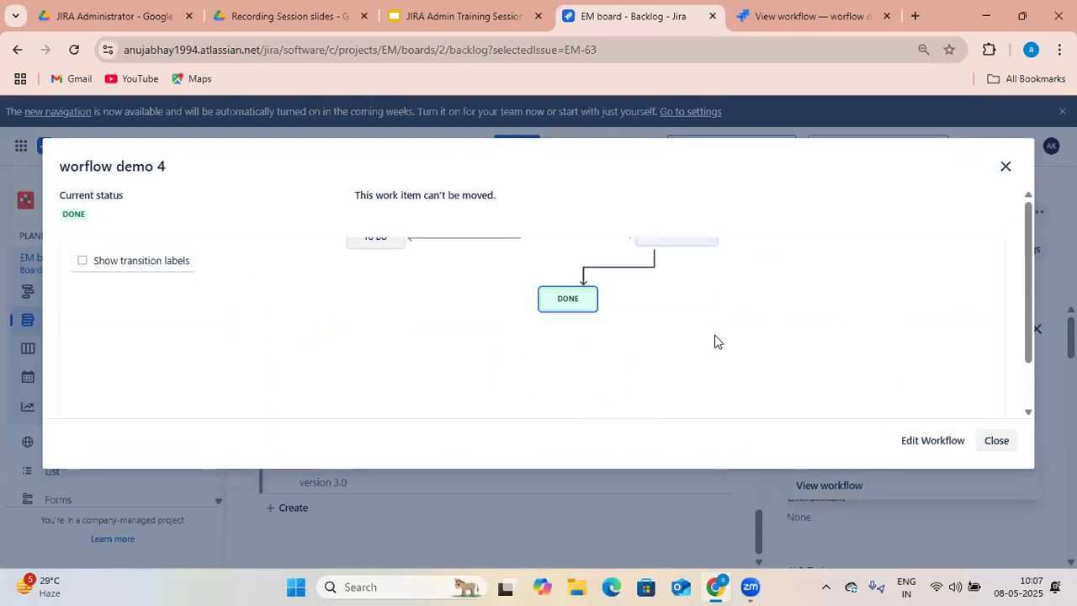
scroll(715, 341, up, 1)
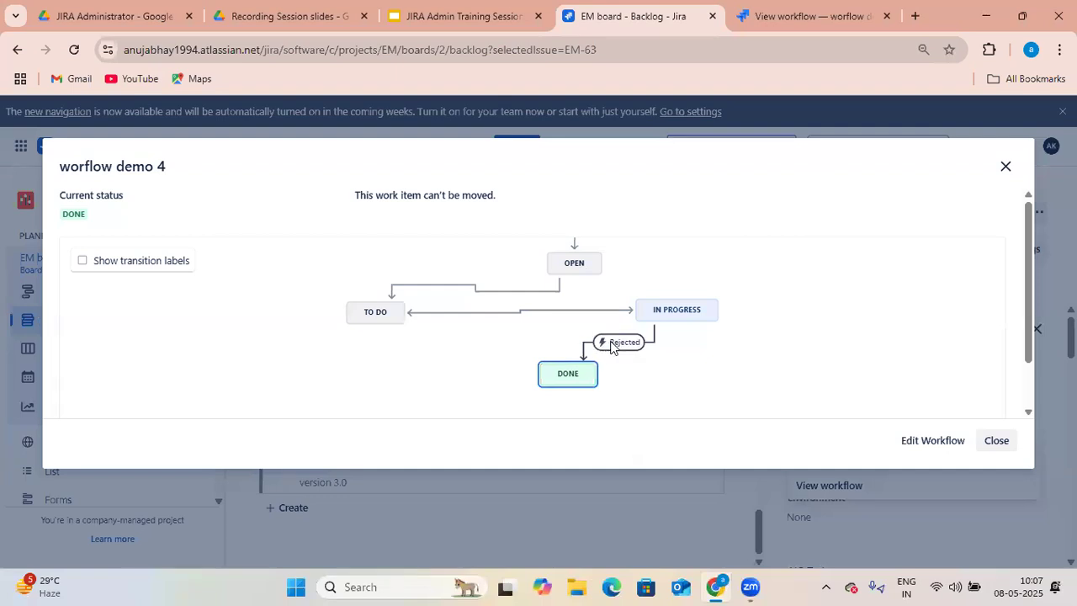
click(997, 446)
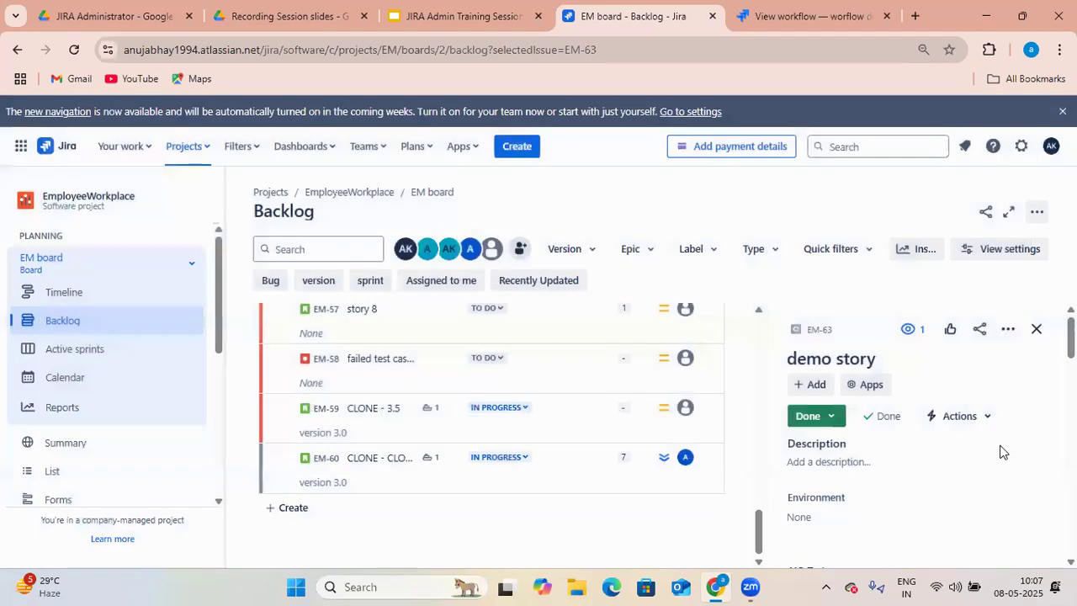
- Delete the Rejected resolution from the resolutions list
click(808, 18)
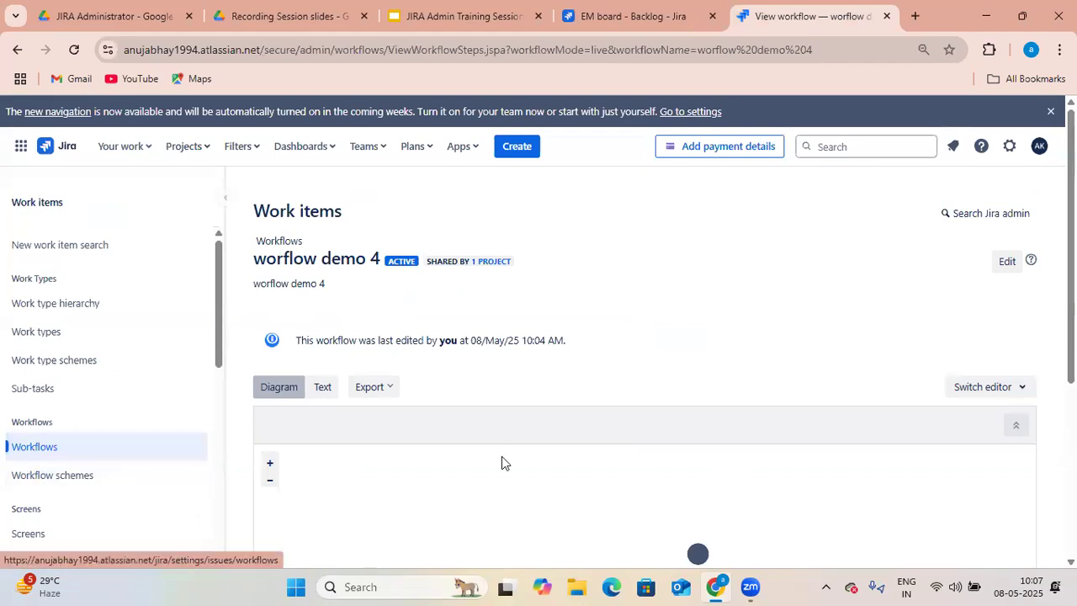
scroll(512, 454, down, 4)
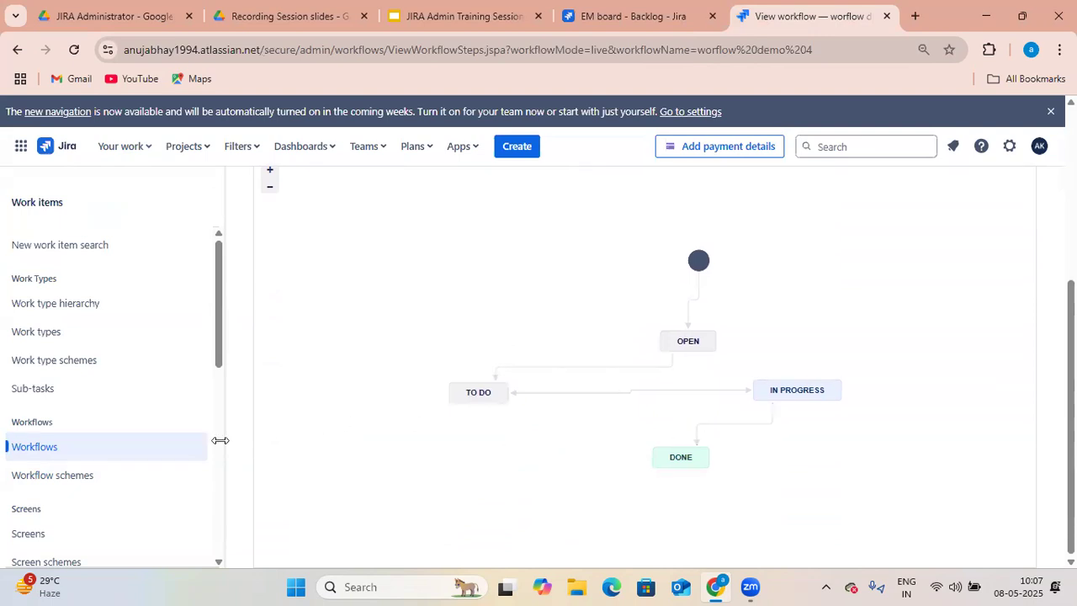
scroll(76, 461, down, 10)
click(88, 470)
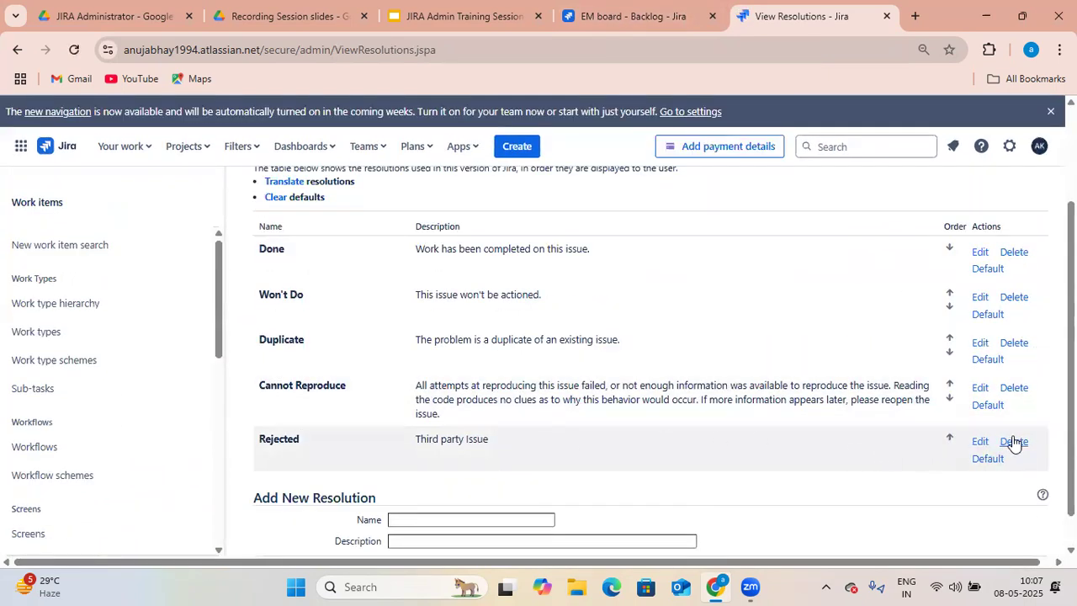
click(1014, 444)
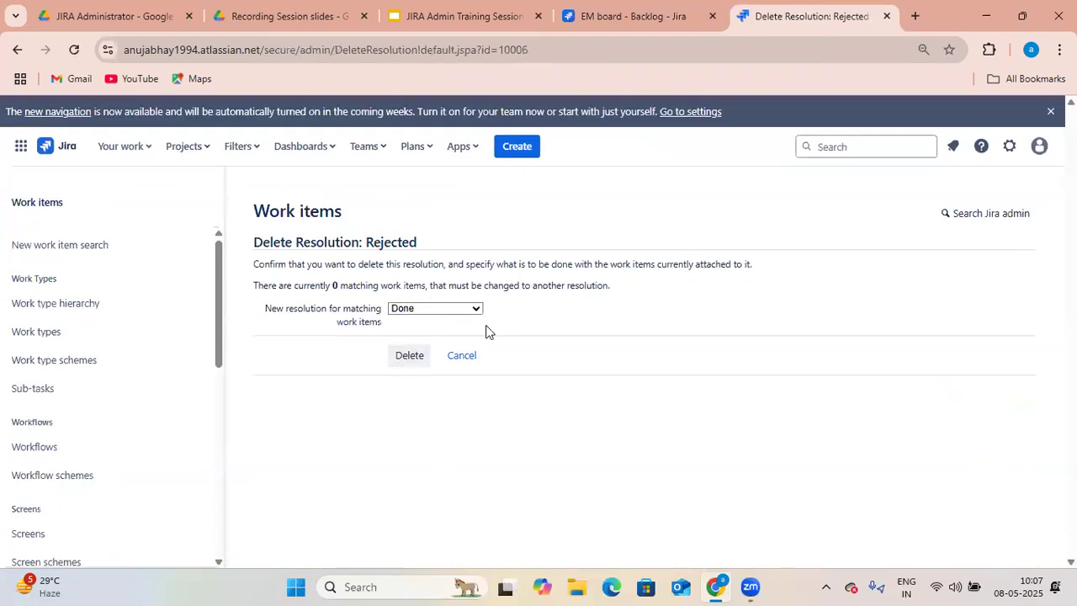
click(418, 366)
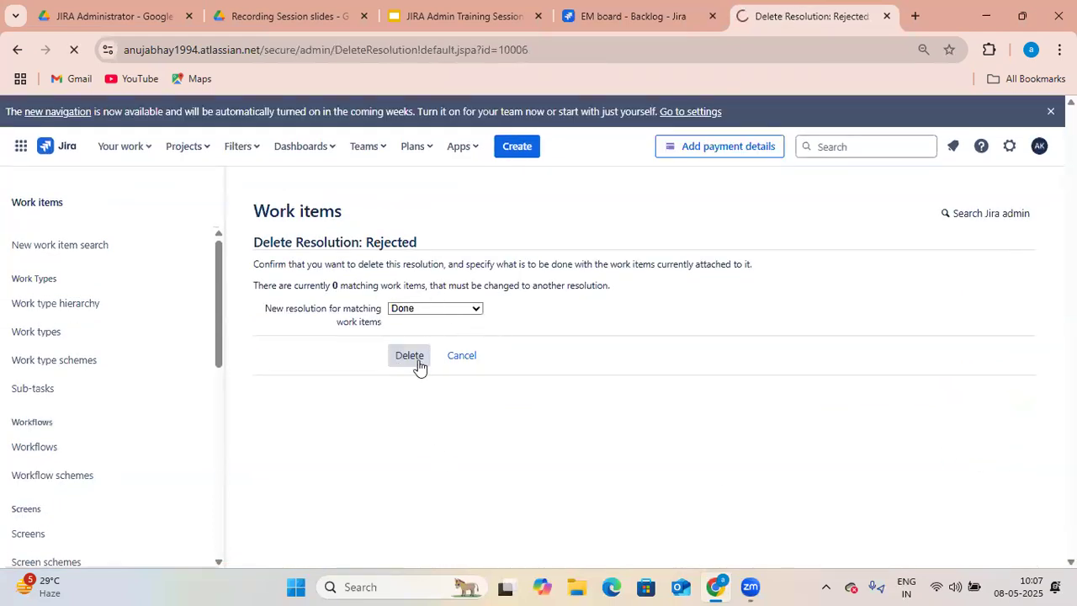